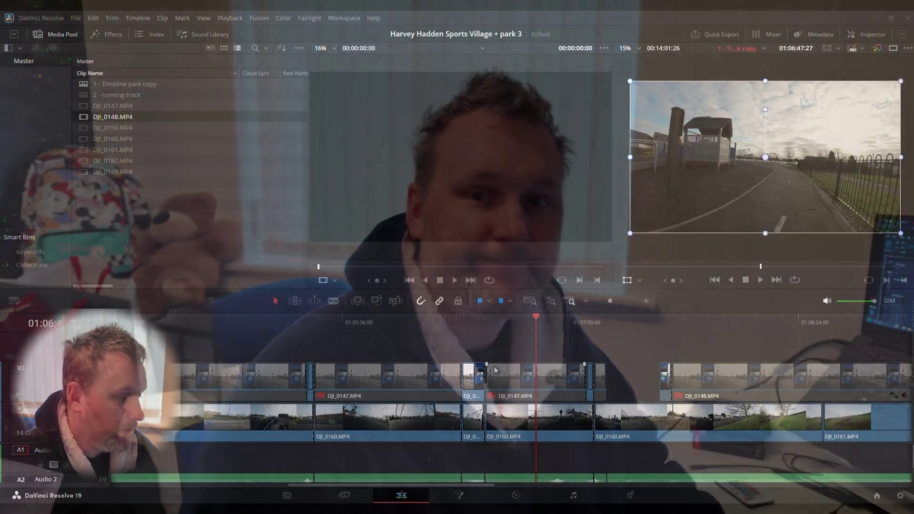
- Play the timeline from about 01:07:03 past the next cut to check how smoothly it plays back, and stop it
{"action": "left_click", "coordinate": [541, 434]}
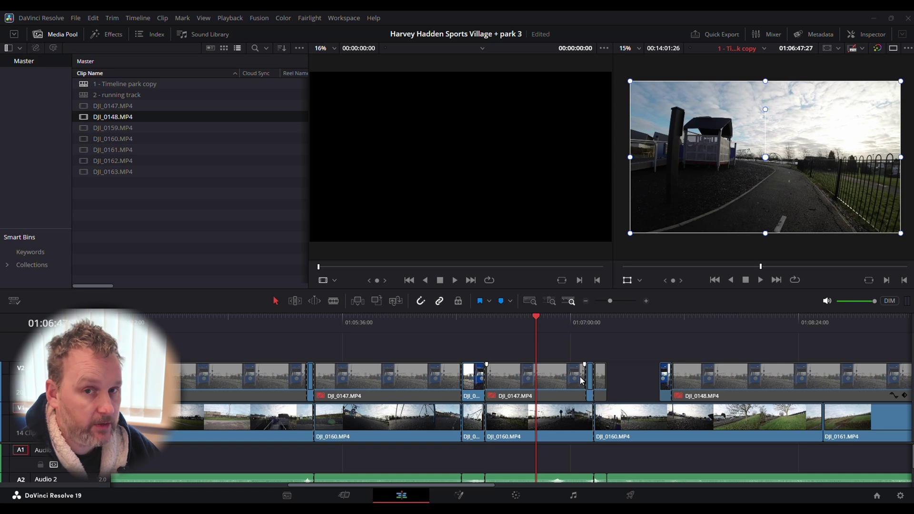
{"action": "left_click", "coordinate": [580, 322]}
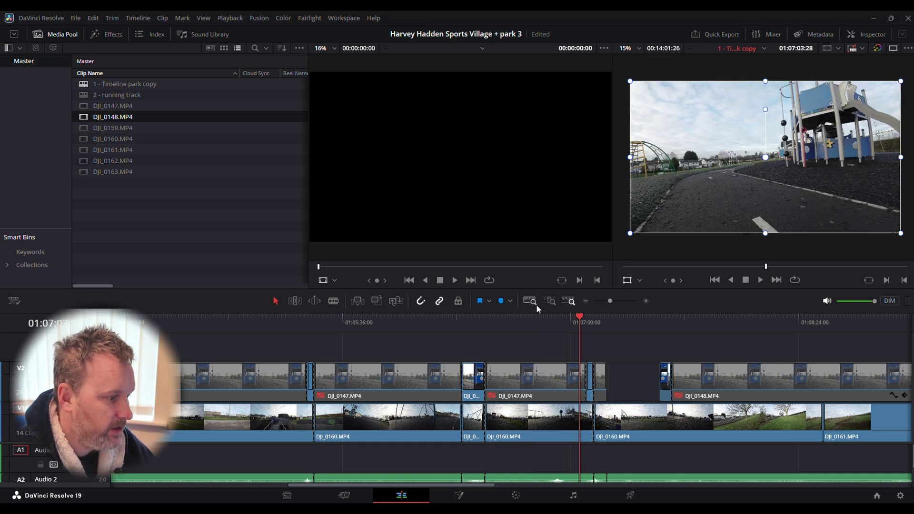
{"action": "left_click", "coordinate": [759, 281]}
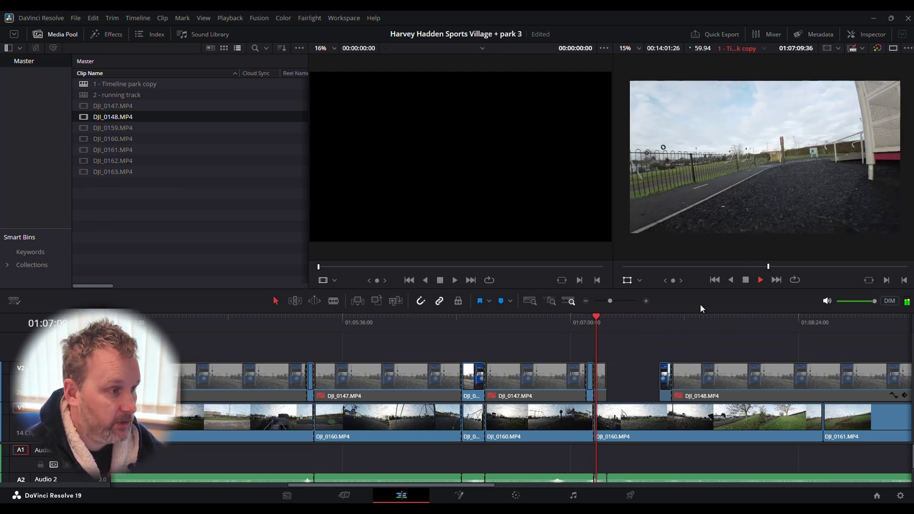
{"action": "left_click", "coordinate": [746, 282]}
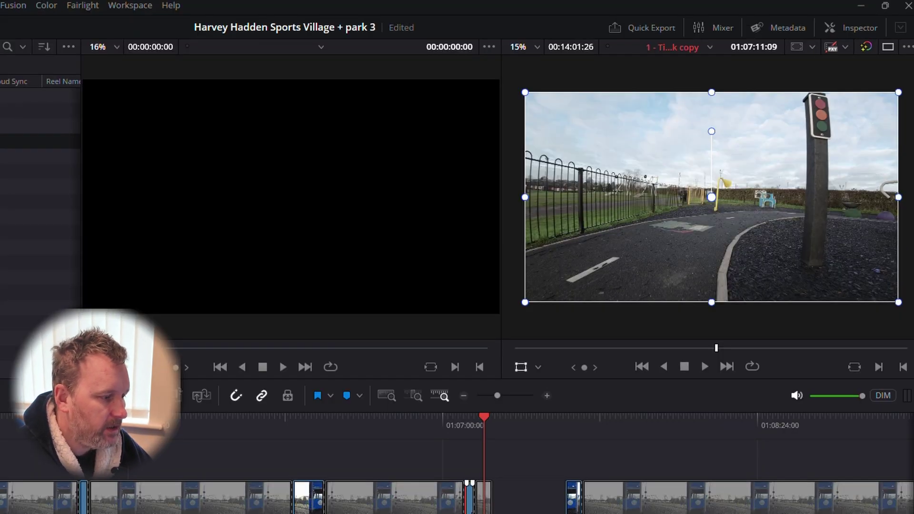
- Examine the codec, frame rate and resolution of the DJI_0160.MP4 timeline clip in the Inspector, and close the Inspector
{"action": "left_click", "coordinate": [848, 28]}
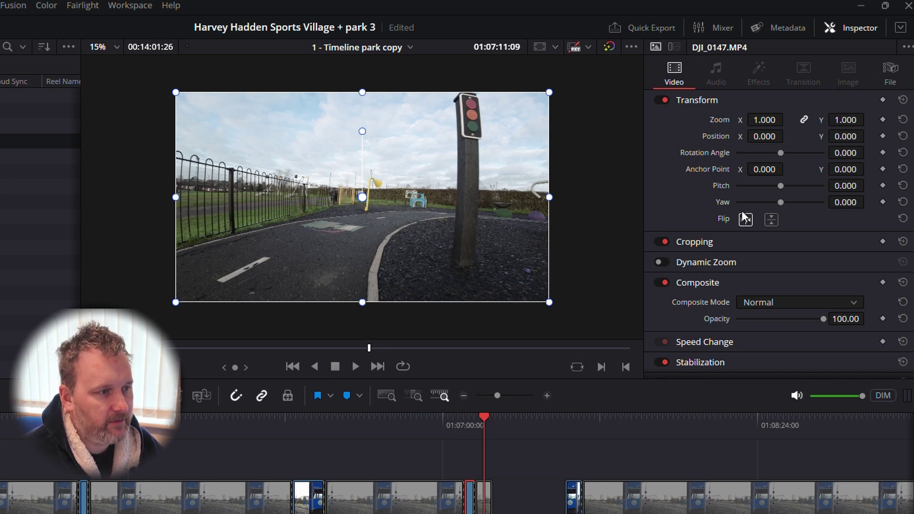
{"action": "left_click", "coordinate": [891, 72]}
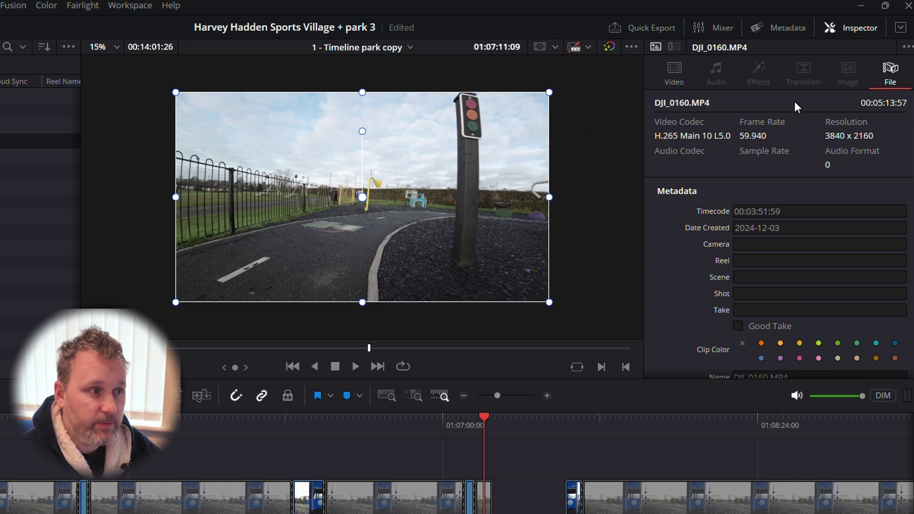
{"action": "left_click", "coordinate": [853, 33]}
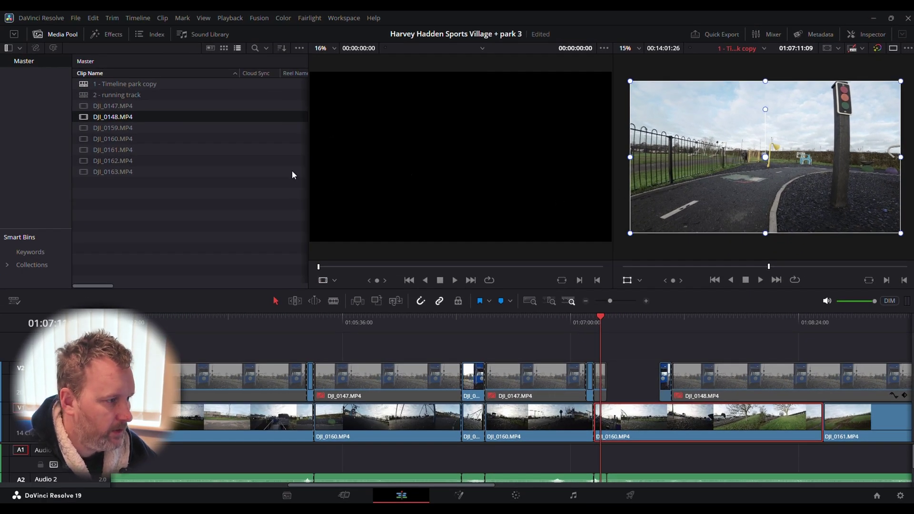
- Load the media pool clip DJI_0160.MP4 in the source viewer, play it, and view its file details and video properties
{"action": "left_click", "coordinate": [116, 128]}
{"action": "left_click", "coordinate": [124, 139]}
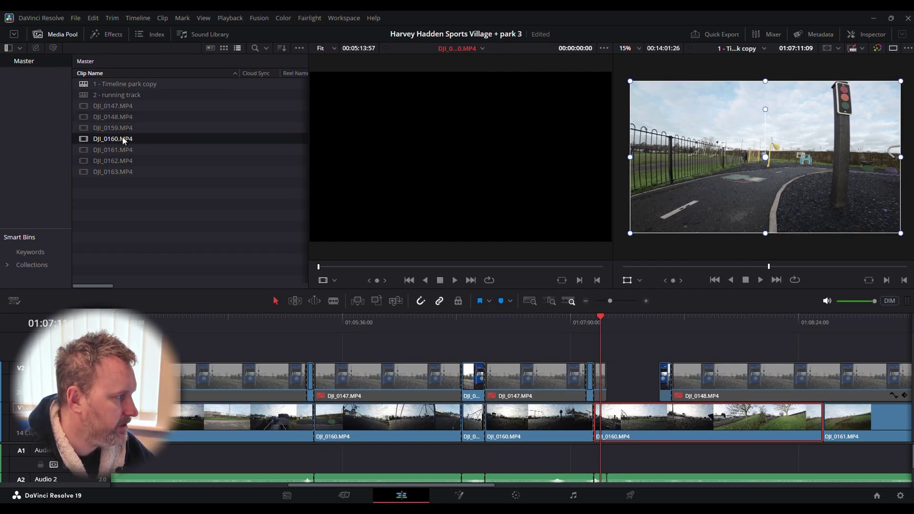
{"action": "double_click", "coordinate": [124, 139]}
{"action": "left_click", "coordinate": [455, 281]}
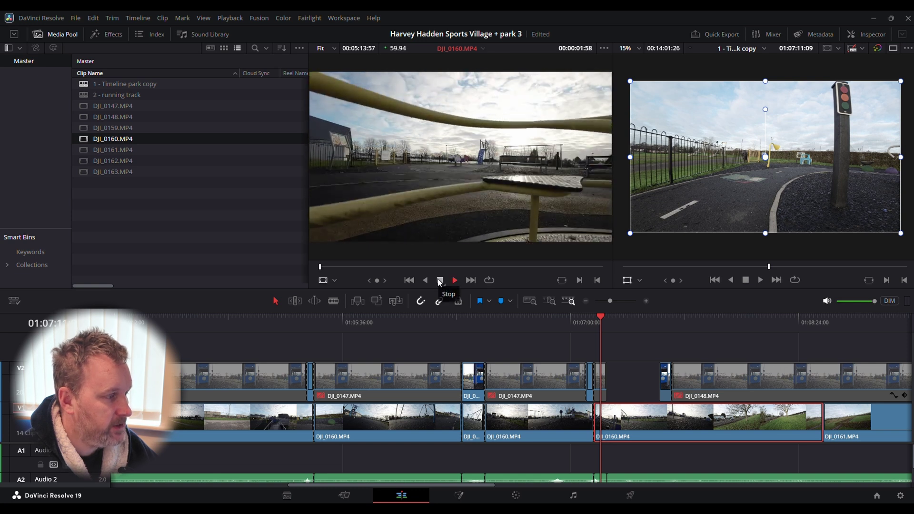
{"action": "left_click", "coordinate": [872, 35]}
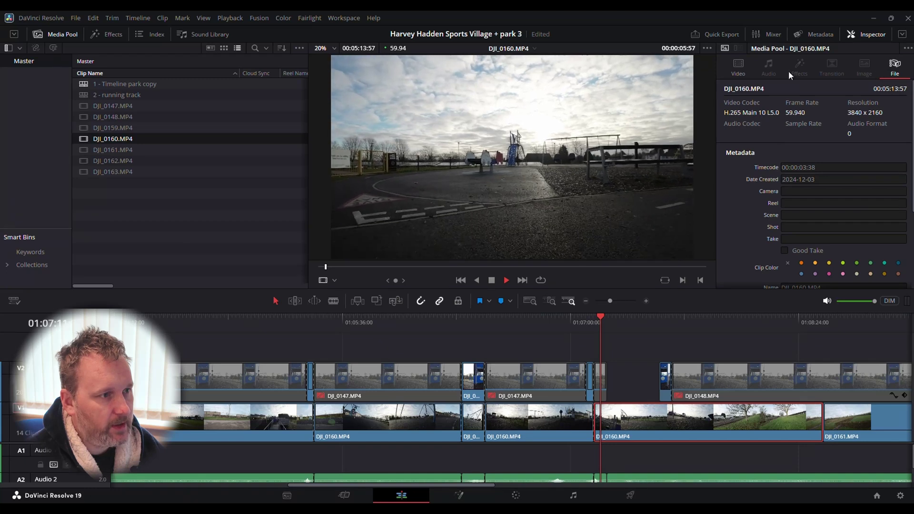
{"action": "left_click", "coordinate": [731, 68]}
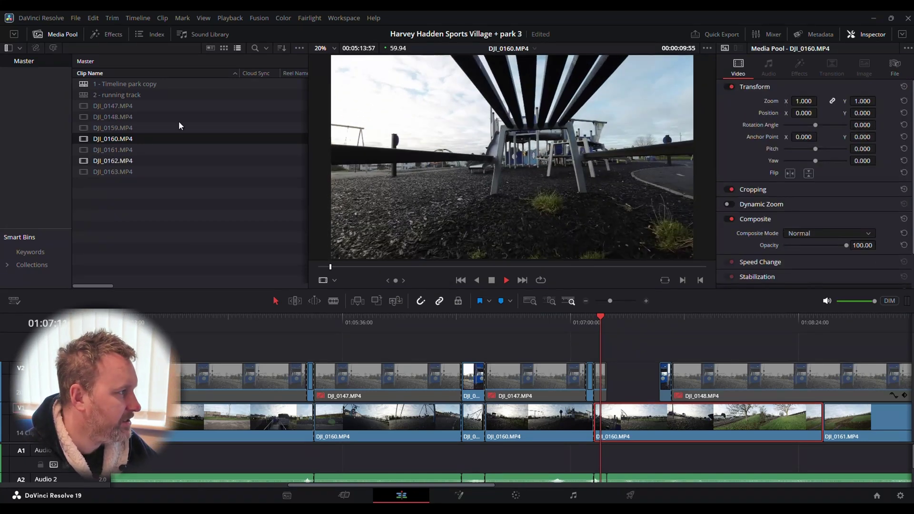
- In the project settings, set the proxy media resolution to Quarter and the proxy media format to H.265
{"action": "left_click", "coordinate": [72, 18]}
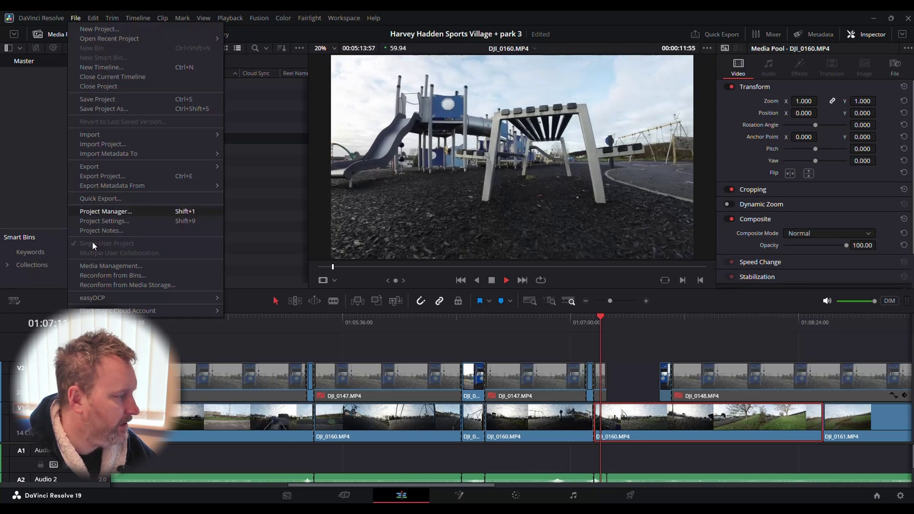
{"action": "left_click", "coordinate": [102, 222]}
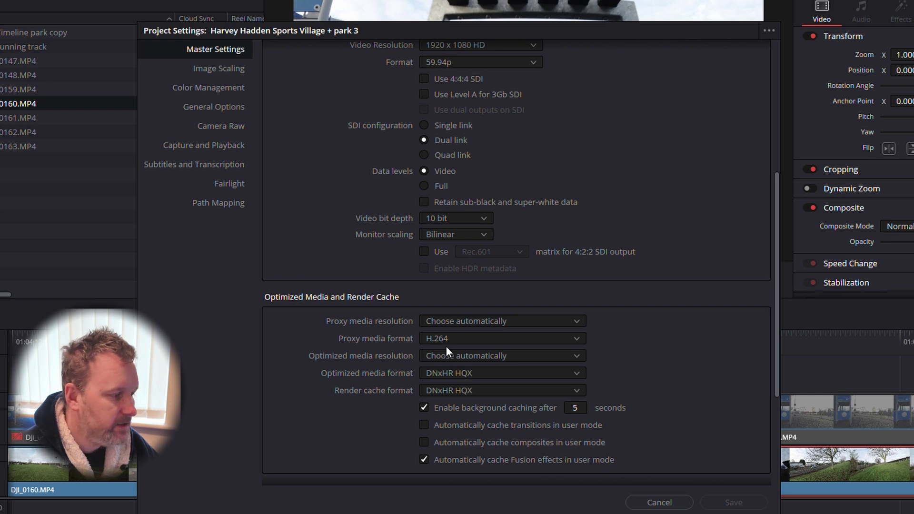
{"action": "left_click", "coordinate": [465, 321]}
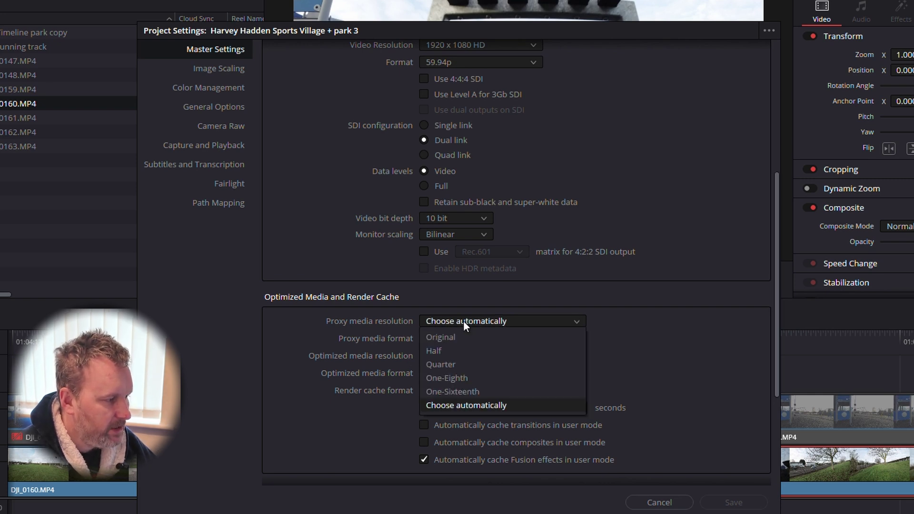
{"action": "left_click", "coordinate": [457, 365]}
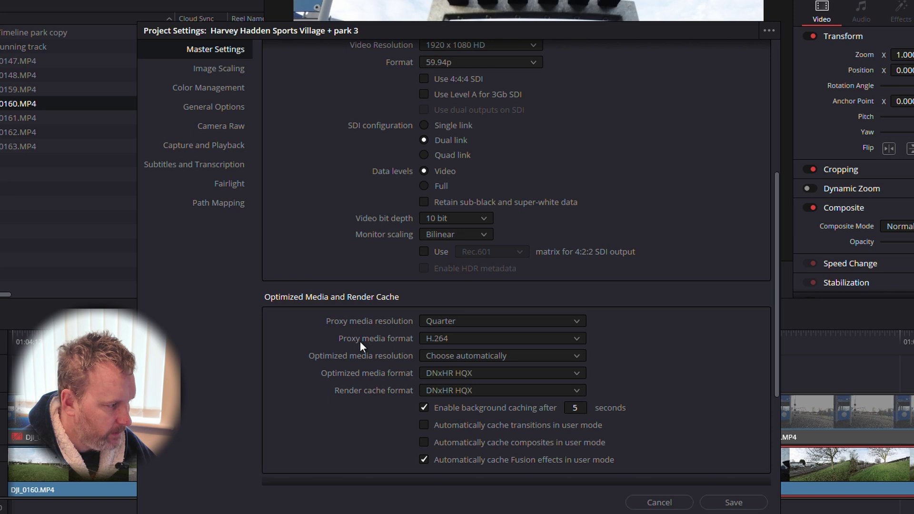
{"action": "left_click", "coordinate": [453, 339]}
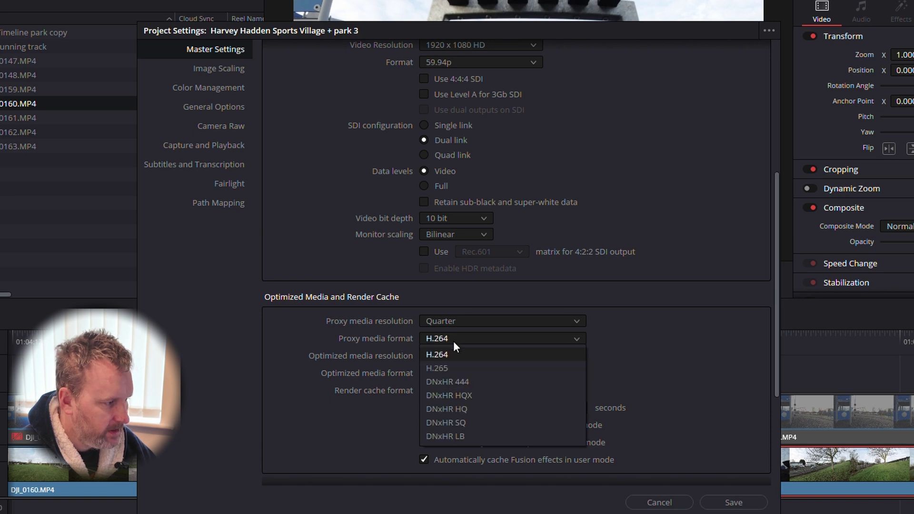
{"action": "left_click", "coordinate": [455, 367]}
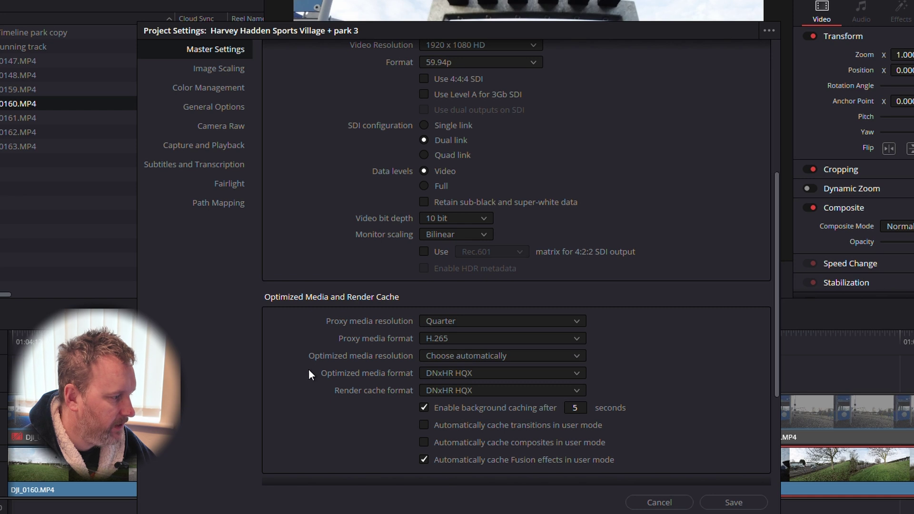
- Set the optimized media resolution to Half and save the project settings
{"action": "left_click", "coordinate": [464, 357]}
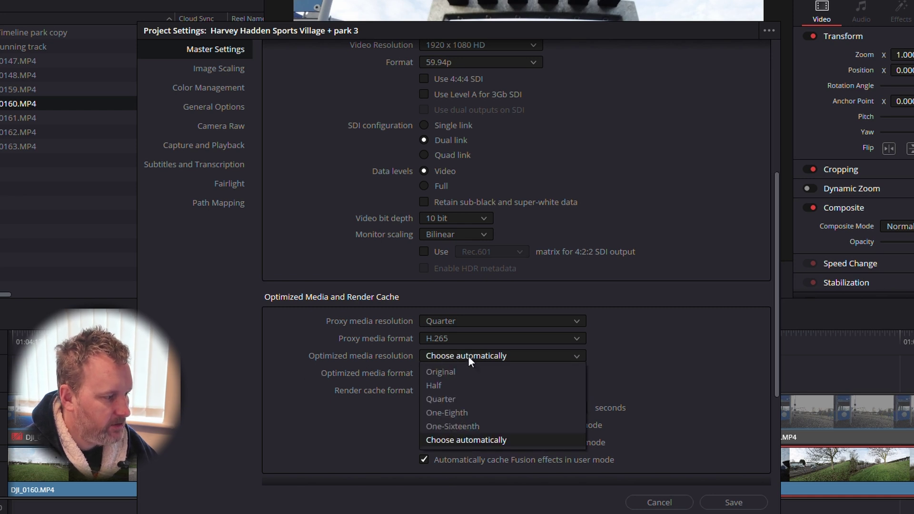
{"action": "left_click", "coordinate": [470, 385]}
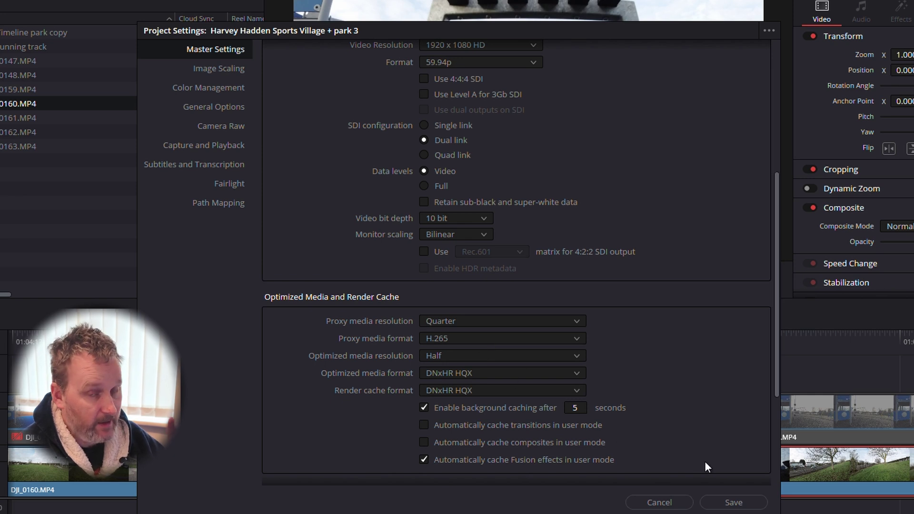
{"action": "left_click", "coordinate": [734, 502]}
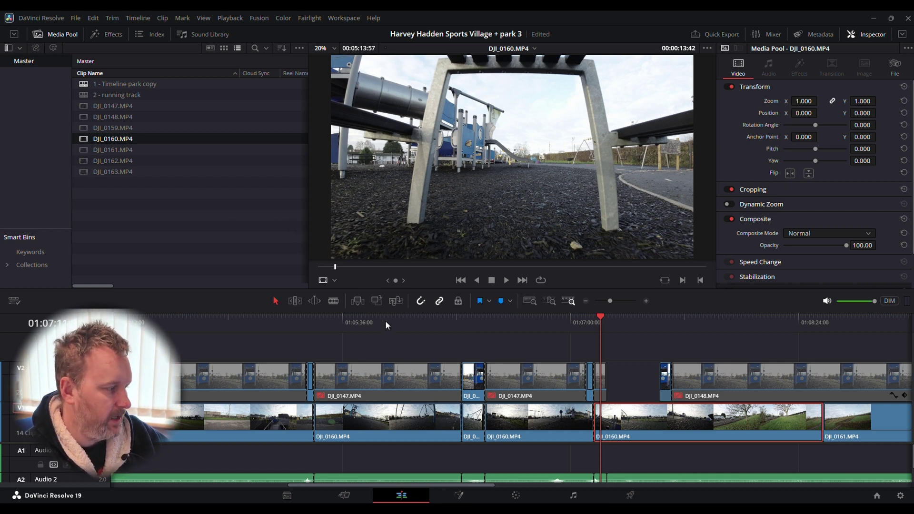
- Set proxy handling to Prefer Proxies and the timeline playback resolution to Half
{"action": "left_click", "coordinate": [223, 18]}
{"action": "mouse_move", "coordinate": [278, 40]}
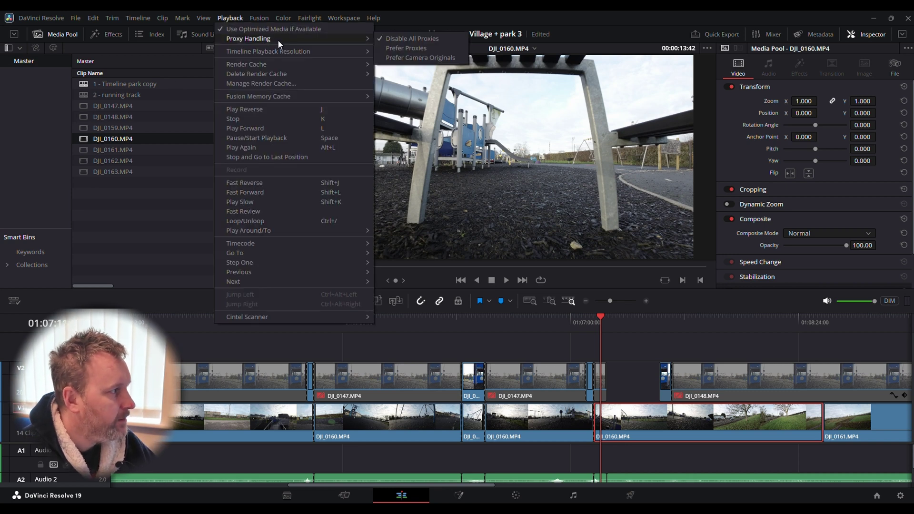
{"action": "left_click", "coordinate": [420, 49]}
{"action": "left_click", "coordinate": [231, 18]}
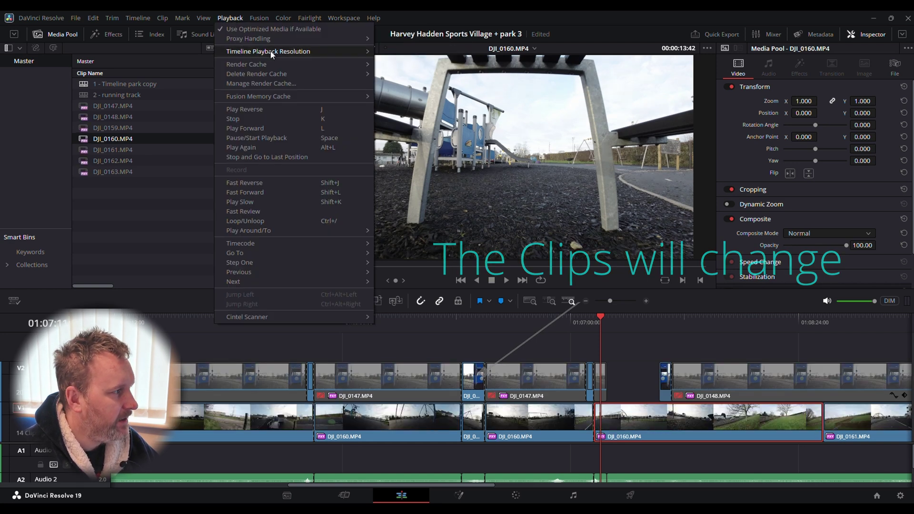
{"action": "mouse_move", "coordinate": [271, 51]}
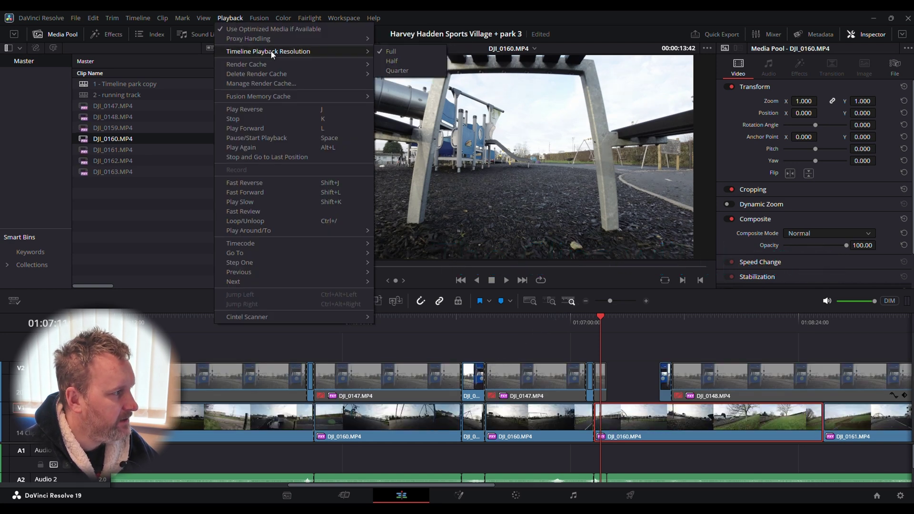
{"action": "left_click", "coordinate": [391, 61]}
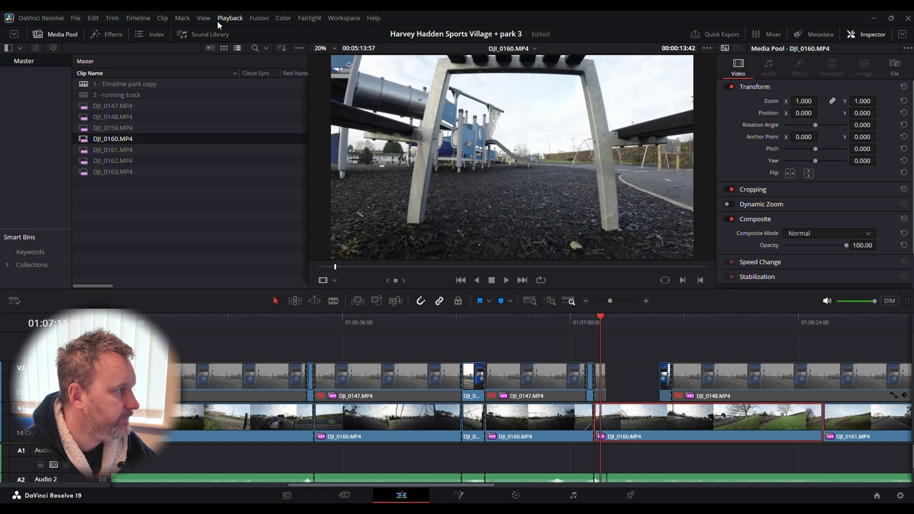
- Set the render cache mode to Smart and check the caching progress along the whole timeline
{"action": "left_click", "coordinate": [230, 17]}
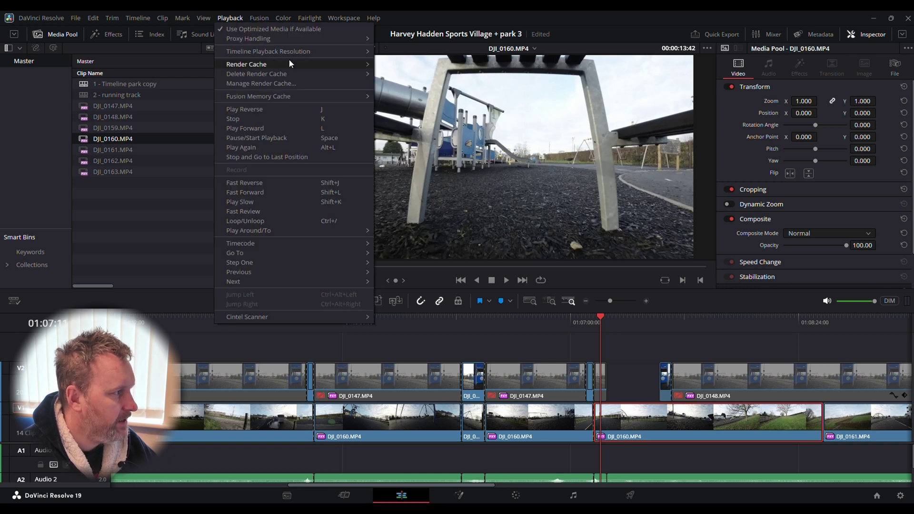
{"action": "mouse_move", "coordinate": [289, 60]}
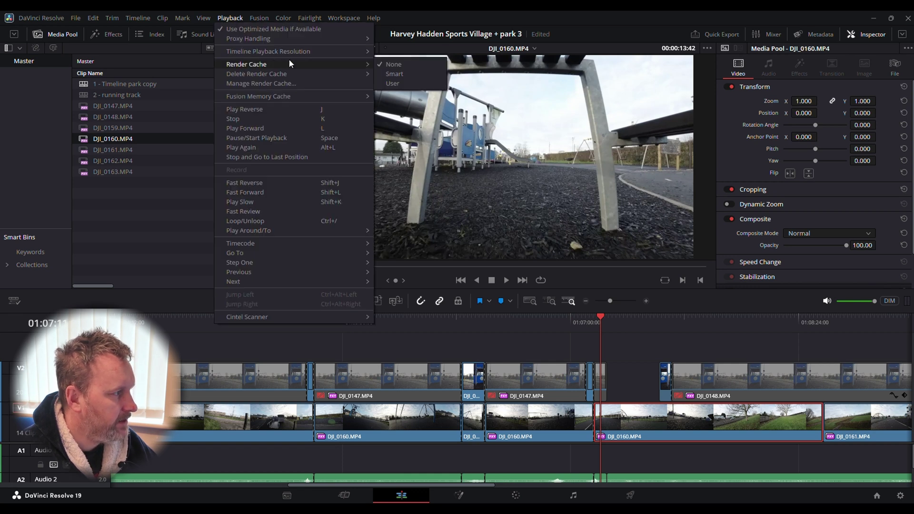
{"action": "left_click", "coordinate": [412, 74]}
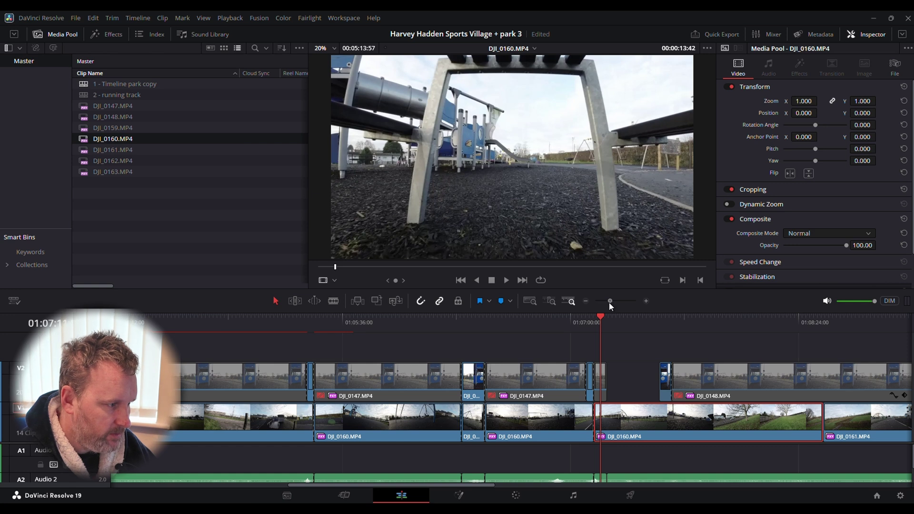
{"action": "left_click_drag", "start_coordinate": [611, 301], "coordinate": [604, 302]}
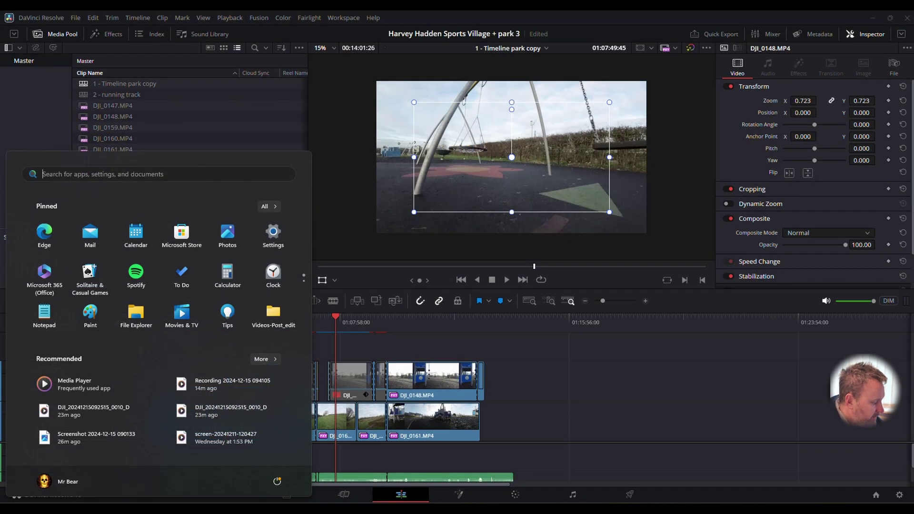
- Search for and launch Blackmagic Proxy Generator Lite, and reposition its window over the editor
{"action": "type", "text": "pro"}
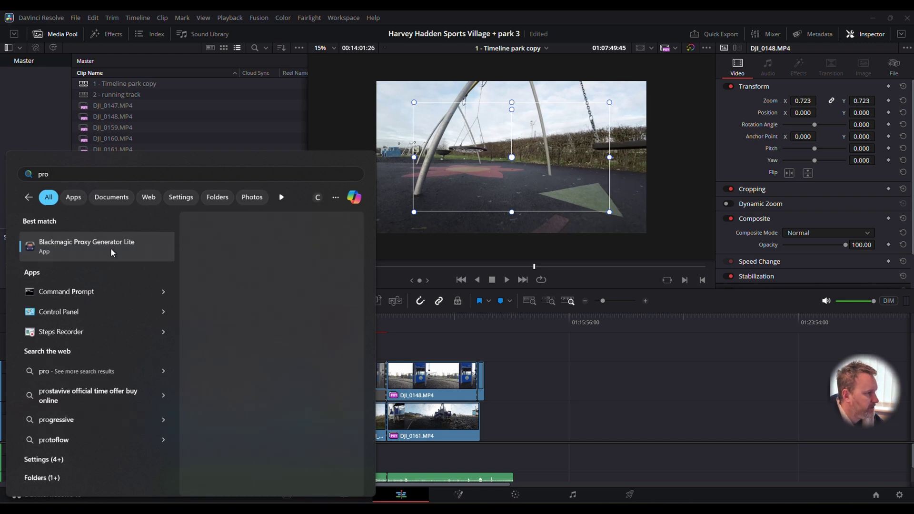
{"action": "left_click", "coordinate": [141, 247]}
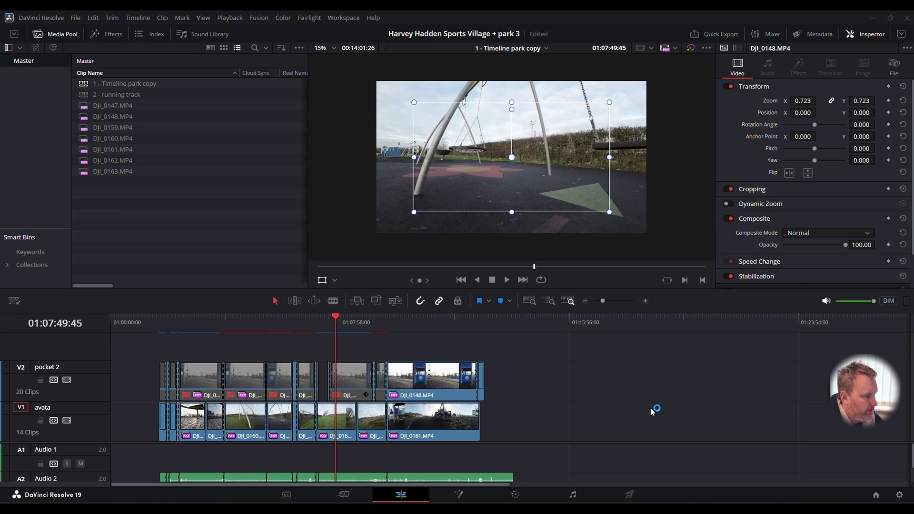
{"action": "left_click_drag", "start_coordinate": [712, 53], "coordinate": [548, 49]}
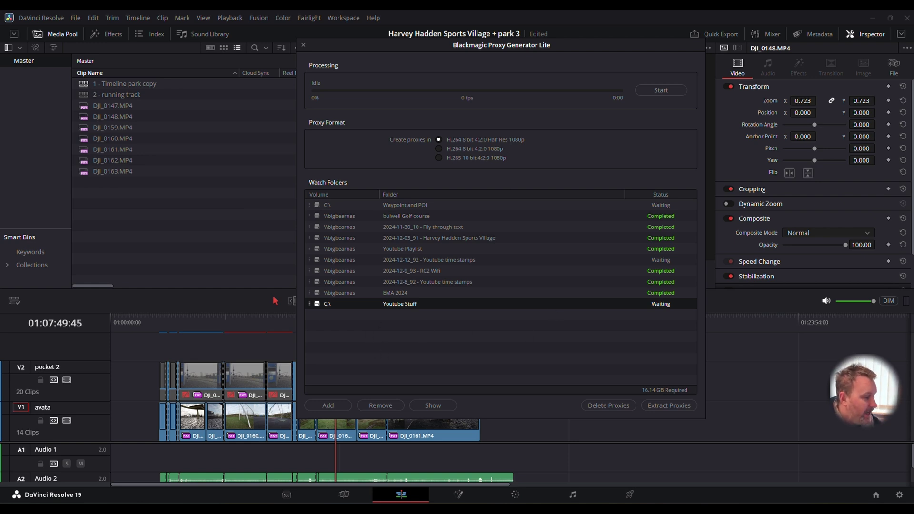
- Switch to File Explorer and check the free space on Local Disk (C:) in This PC
{"action": "mouse_move", "coordinate": [165, 513]}
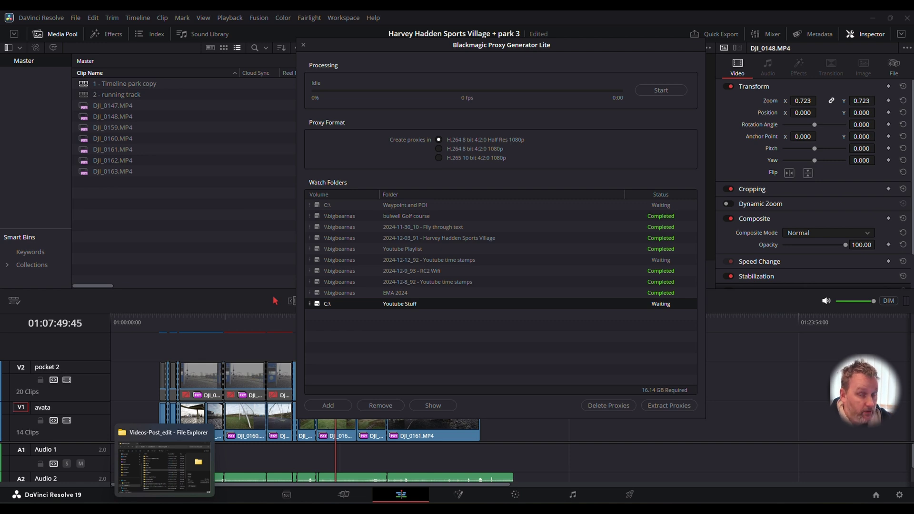
{"action": "left_click", "coordinate": [165, 513]}
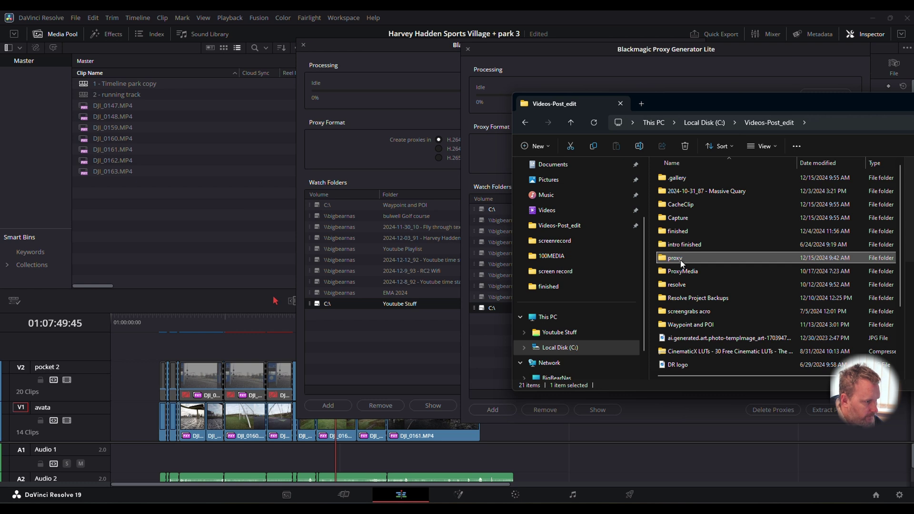
{"action": "left_click", "coordinate": [558, 318]}
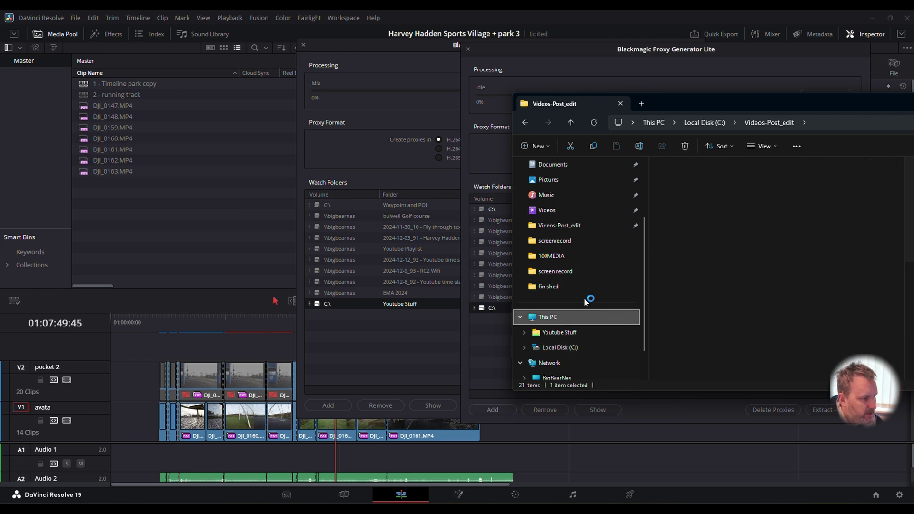
{"action": "left_click", "coordinate": [700, 195]}
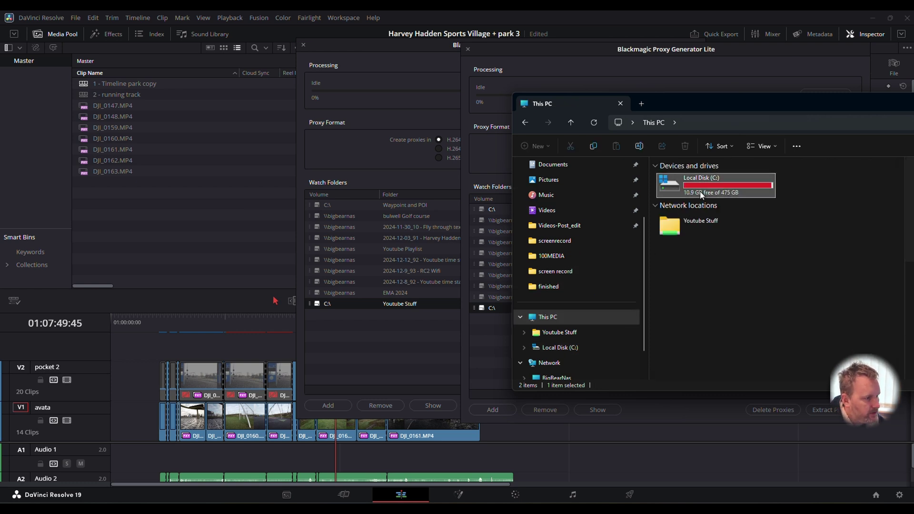
- Close the duplicate Proxy Generator window and add the proxy folder from C:\Videos-Post_edit to the remaining generator's watch folders
{"action": "double_click", "coordinate": [700, 195]}
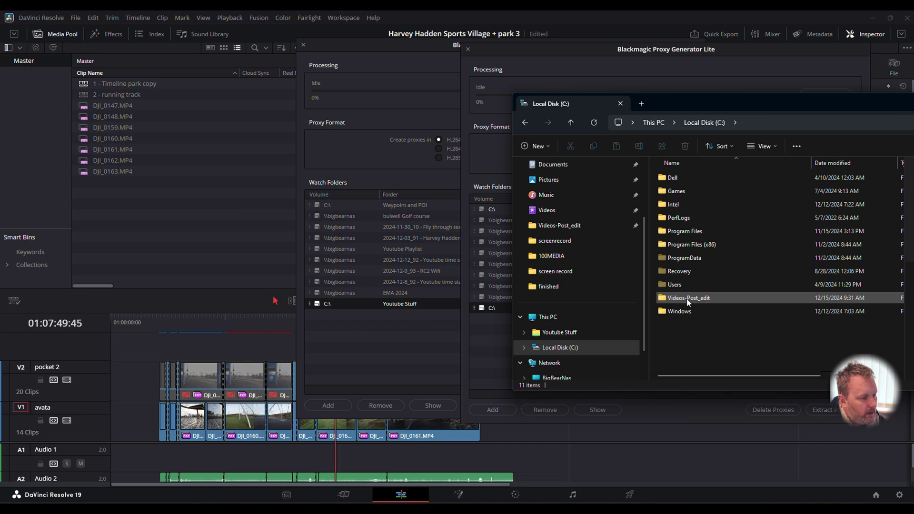
{"action": "double_click", "coordinate": [688, 298]}
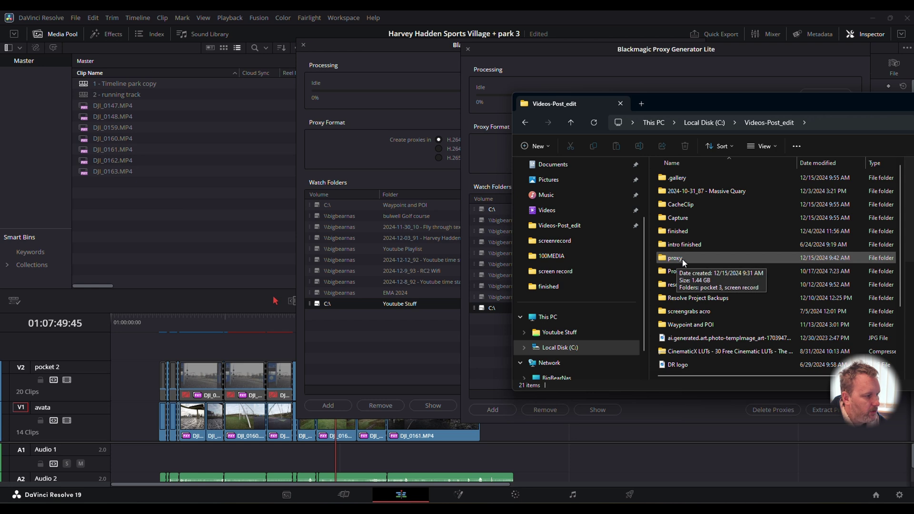
{"action": "left_click_drag", "start_coordinate": [669, 52], "coordinate": [343, 67]}
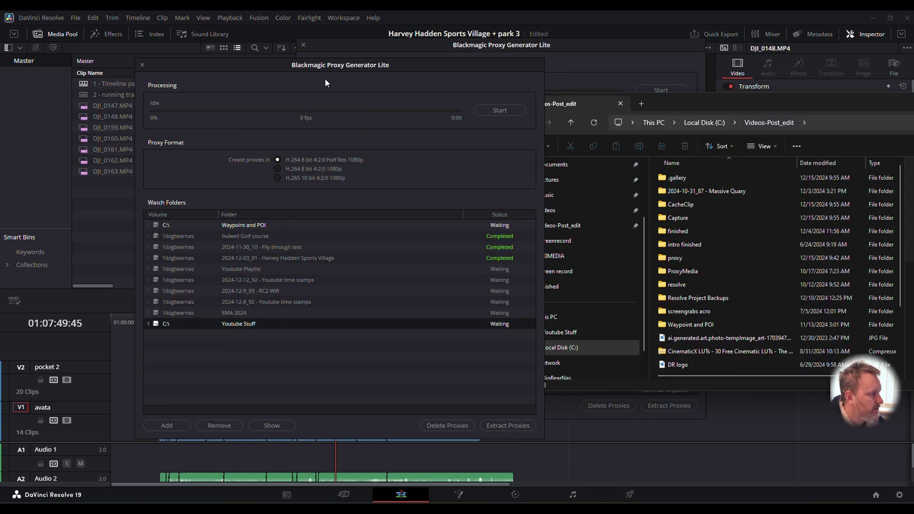
{"action": "left_click", "coordinate": [142, 64]}
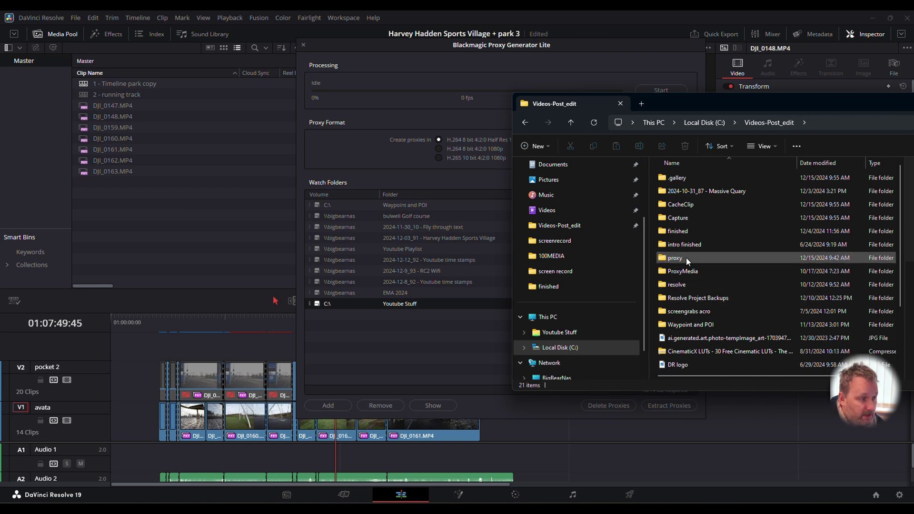
{"action": "left_click_drag", "start_coordinate": [686, 258], "coordinate": [401, 349]}
{"action": "left_click", "coordinate": [444, 339]}
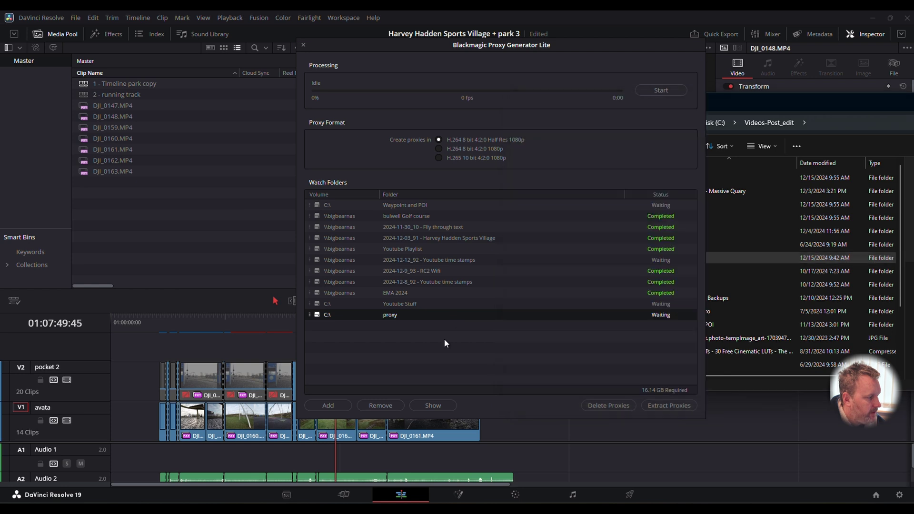
{"action": "left_click", "coordinate": [393, 314]}
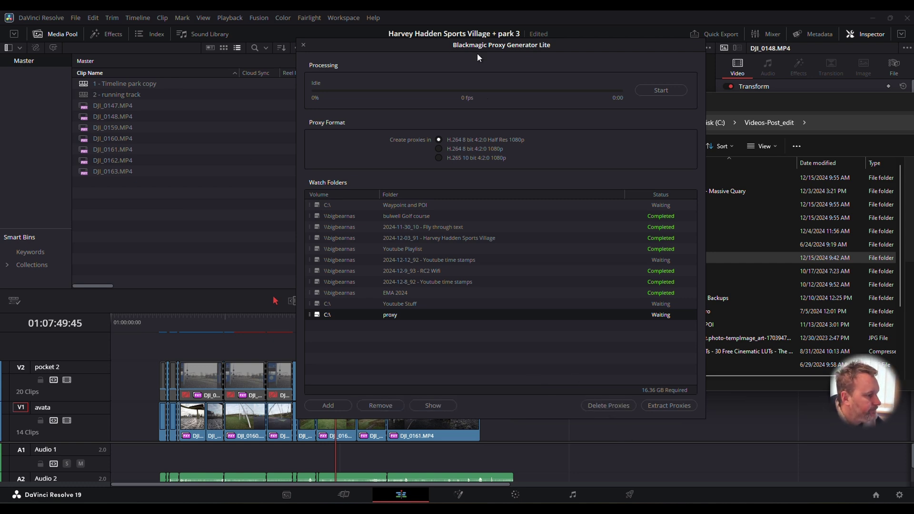
- Open the Proxy Setup project from the Project Manager and move the playhead to 01:02:36:06
{"action": "left_click", "coordinate": [854, 494]}
{"action": "left_click", "coordinate": [876, 496]}
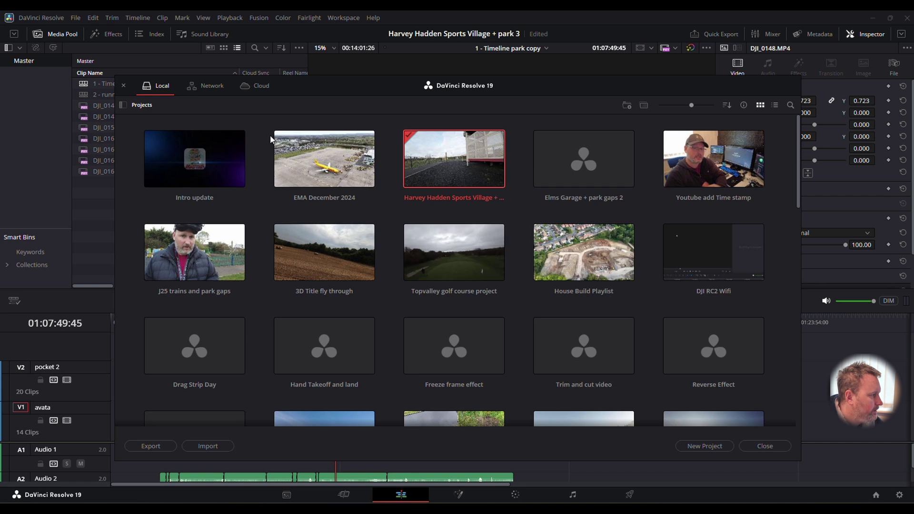
{"action": "scroll", "coordinate": [380, 209], "scroll_direction": "down", "scroll_amount": 10}
{"action": "double_click", "coordinate": [328, 390]}
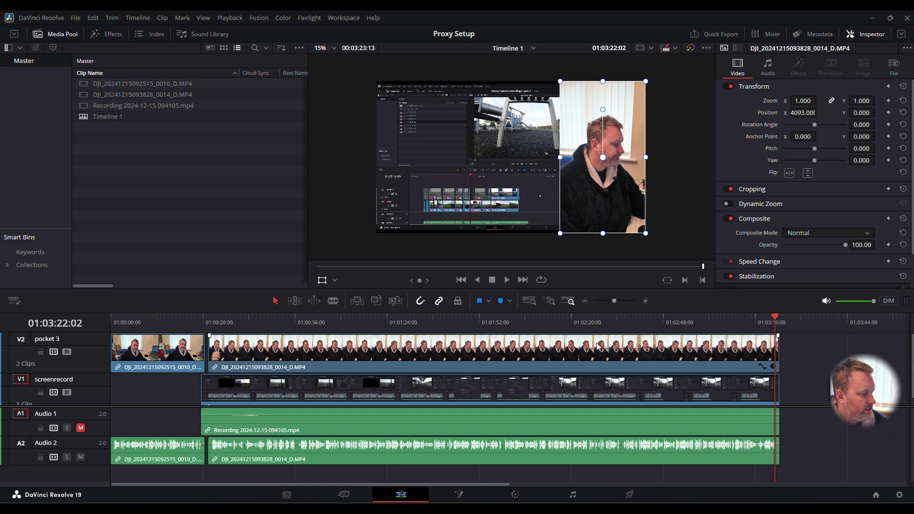
{"action": "left_click", "coordinate": [723, 322]}
{"action": "left_click", "coordinate": [624, 322]}
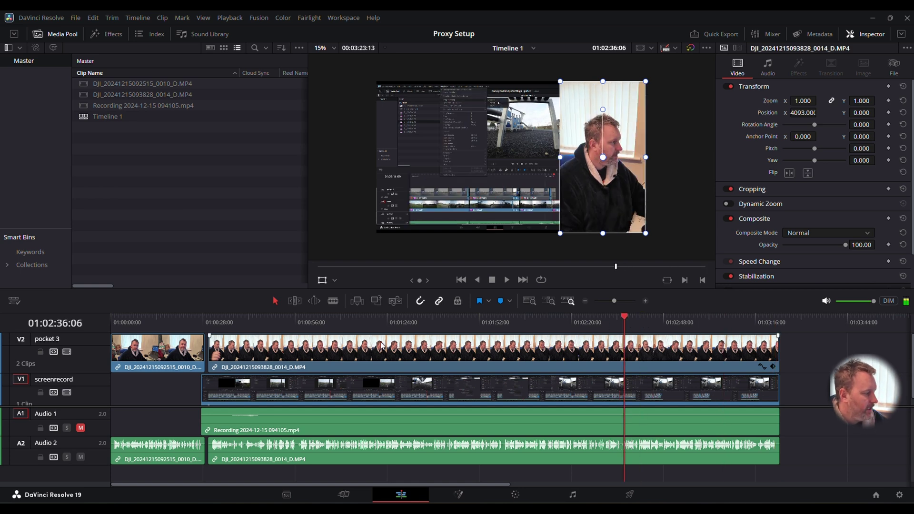
- In the project settings, set the proxy media resolution to Quarter, choose the proxy media format and optimized media resolution, and save
{"action": "left_click", "coordinate": [76, 18]}
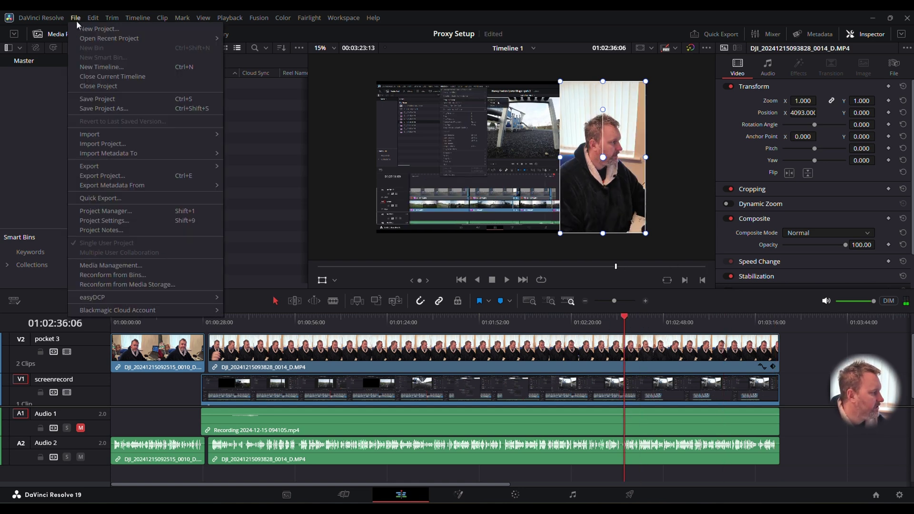
{"action": "left_click", "coordinate": [128, 220]}
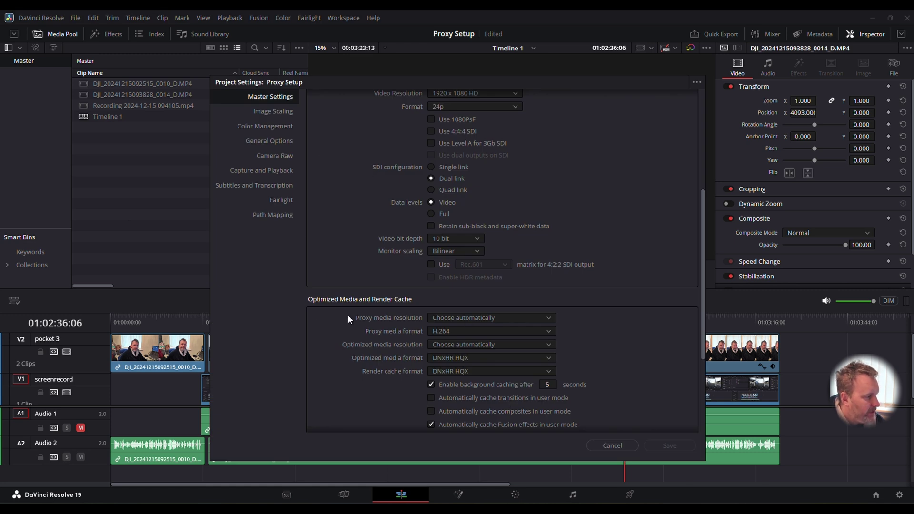
{"action": "left_click", "coordinate": [472, 318]}
{"action": "left_click", "coordinate": [470, 348]}
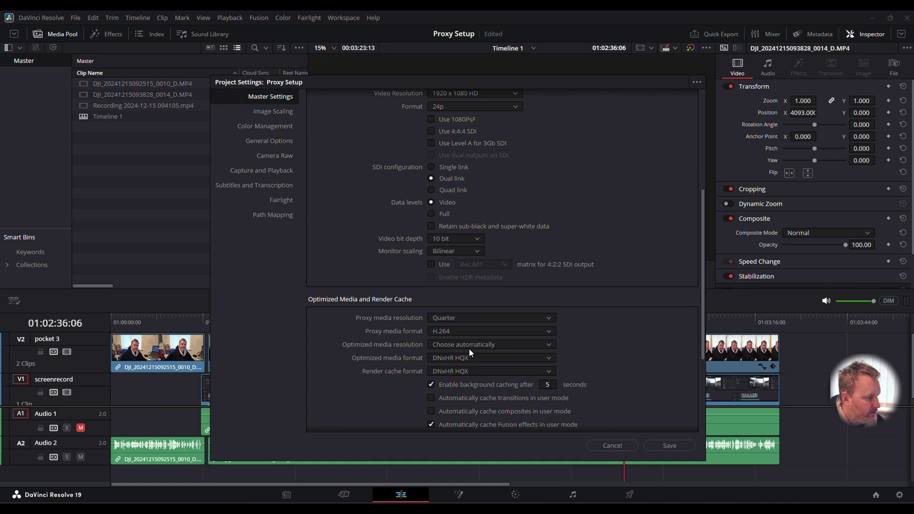
{"action": "left_click", "coordinate": [465, 330]}
{"action": "left_click", "coordinate": [461, 352]}
{"action": "left_click", "coordinate": [473, 344]}
{"action": "left_click", "coordinate": [471, 368]}
{"action": "left_click", "coordinate": [655, 442]}
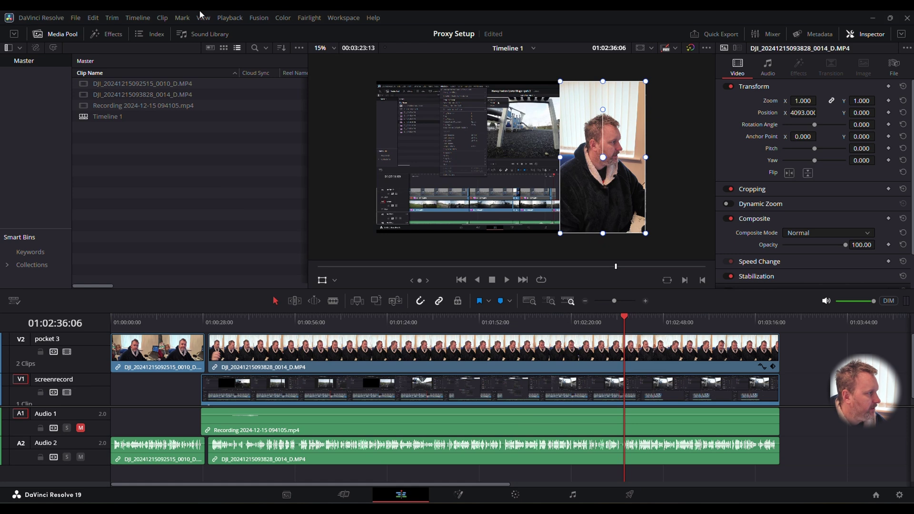
- Set proxy handling to Prefer Proxies and the timeline playback resolution to Half for the Proxy Setup project
{"action": "left_click", "coordinate": [230, 20]}
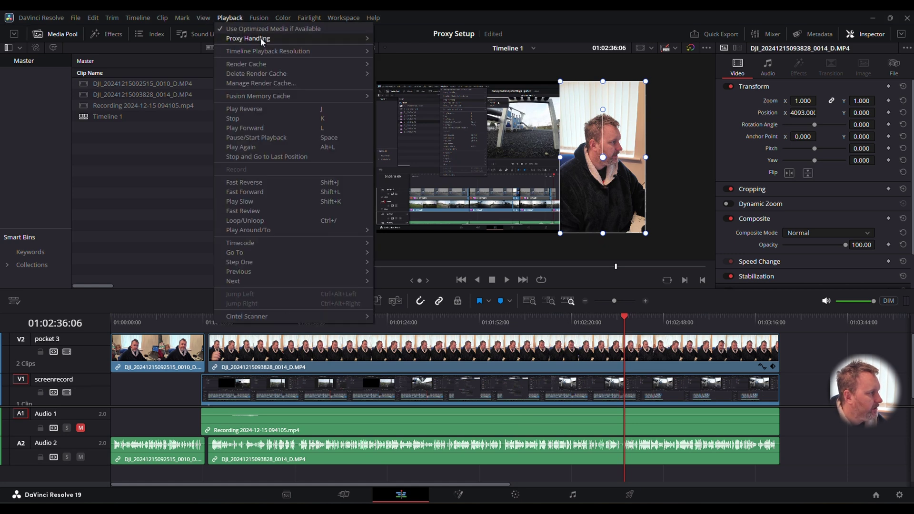
{"action": "mouse_move", "coordinate": [261, 38]}
{"action": "left_click", "coordinate": [398, 51]}
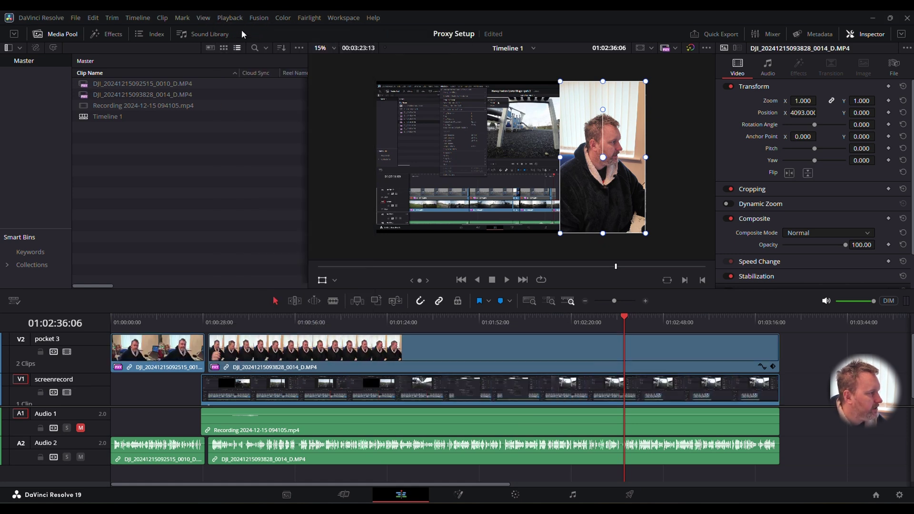
{"action": "left_click", "coordinate": [230, 18]}
{"action": "mouse_move", "coordinate": [260, 55]}
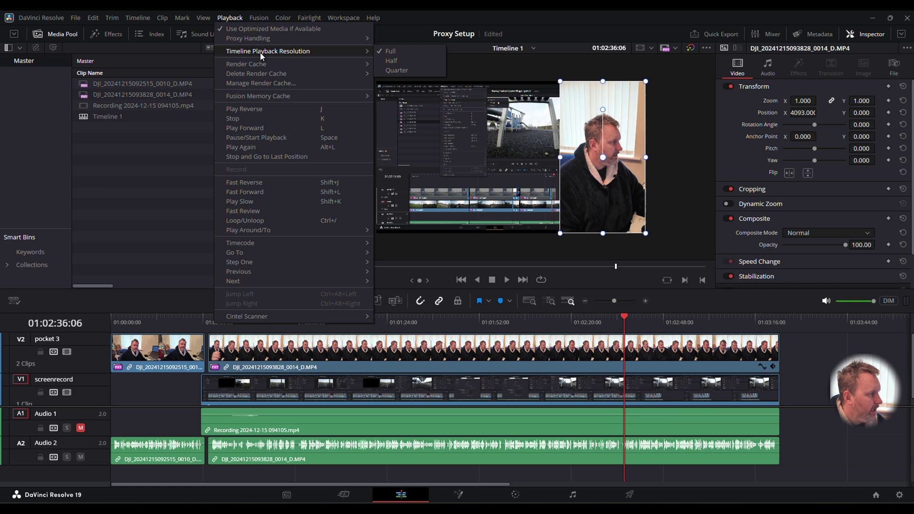
{"action": "left_click", "coordinate": [391, 60]}
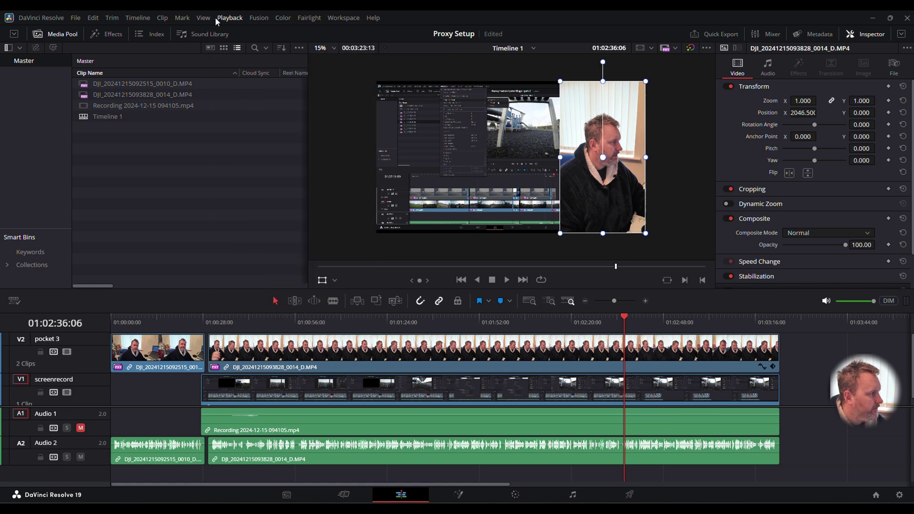
- Set the render cache to Smart and move the playhead past the end of the clips to 01:03:27:18
{"action": "left_click", "coordinate": [230, 17]}
{"action": "mouse_move", "coordinate": [360, 68]}
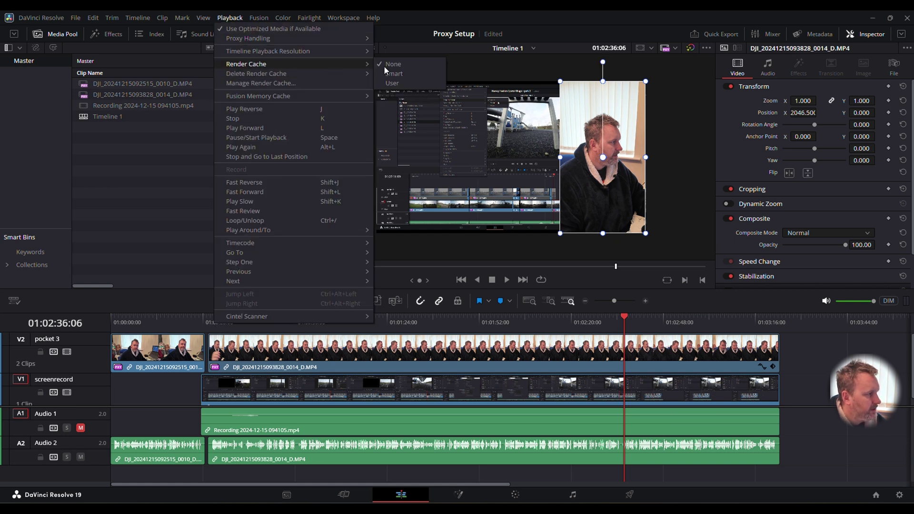
{"action": "left_click", "coordinate": [401, 73]}
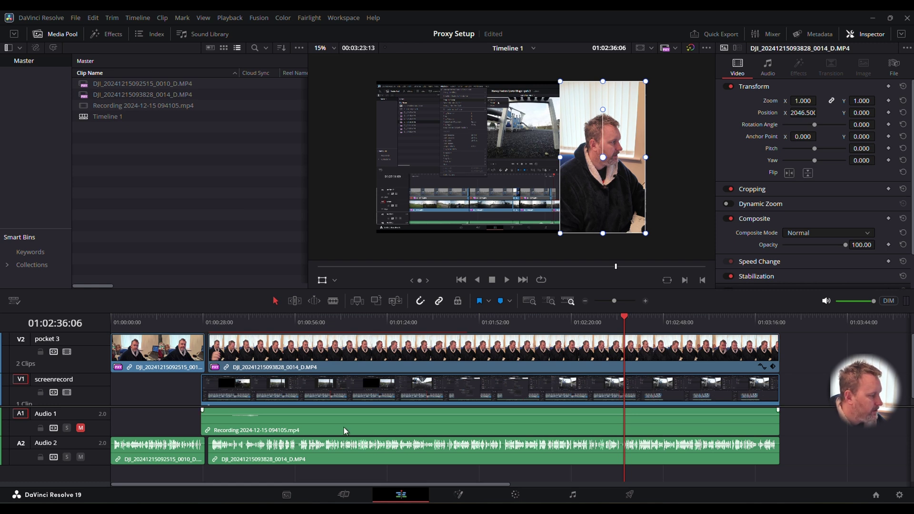
{"action": "left_click", "coordinate": [793, 319]}
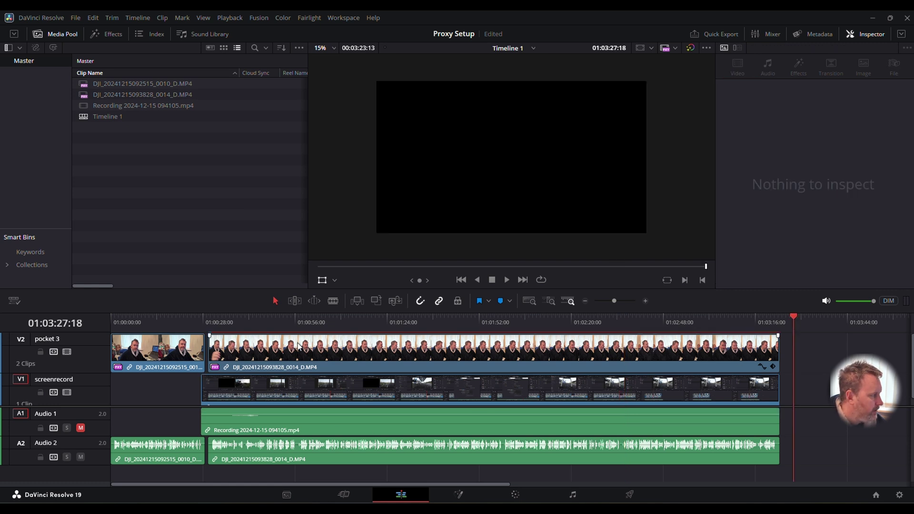
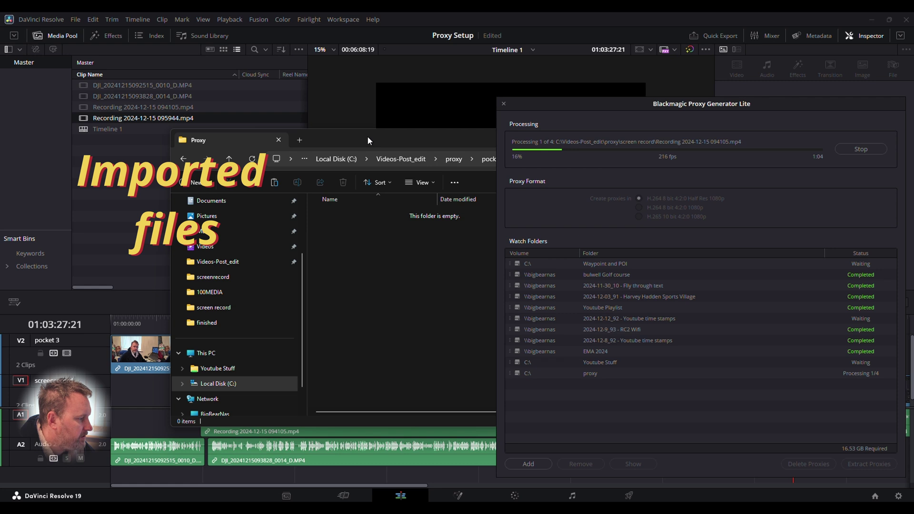
- Move the Proxy folder window aside and review the project's proxy handling and timeline playback resolution options
{"action": "left_click_drag", "start_coordinate": [367, 136], "coordinate": [513, 182]}
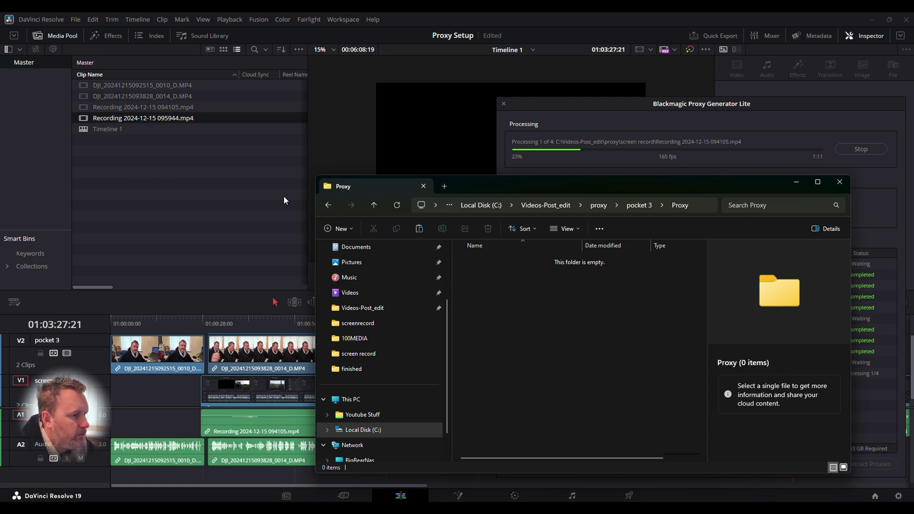
{"action": "left_click_drag", "start_coordinate": [717, 181], "coordinate": [744, 179]}
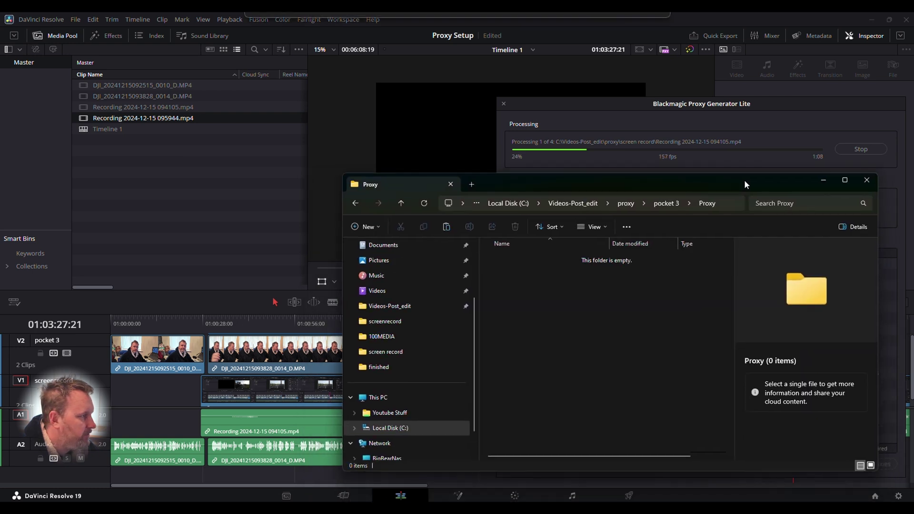
{"action": "left_click", "coordinate": [229, 20]}
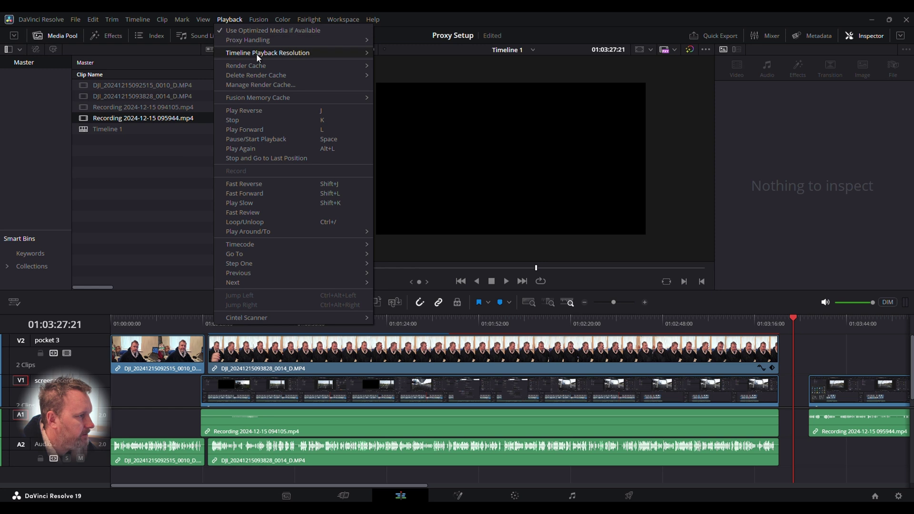
{"action": "left_click", "coordinate": [386, 53]}
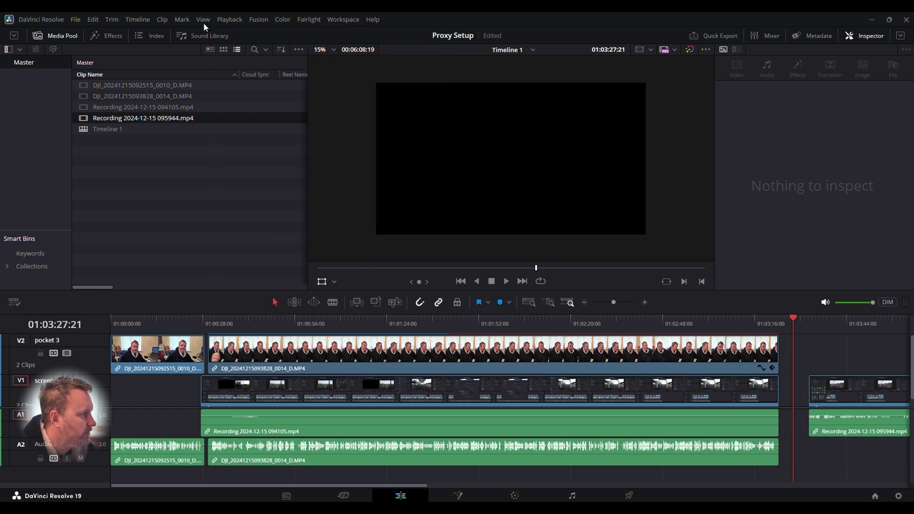
{"action": "left_click", "coordinate": [231, 19]}
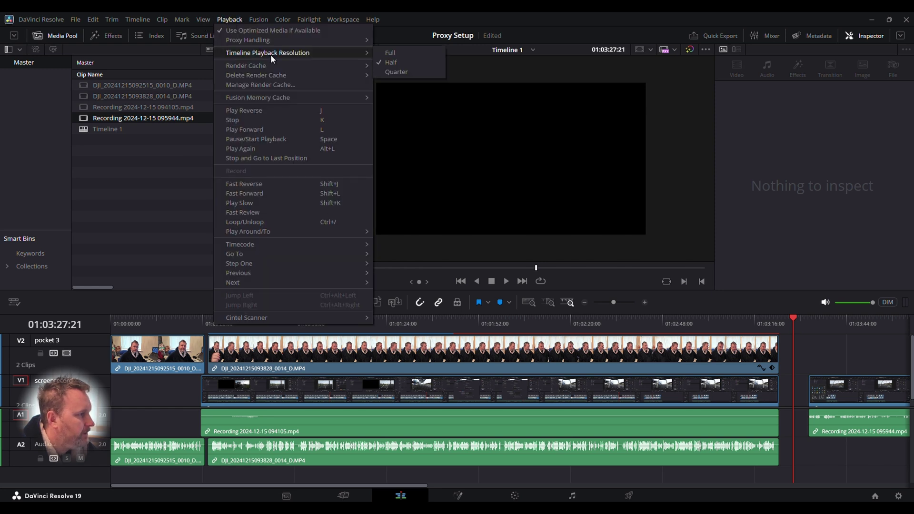
{"action": "left_click", "coordinate": [239, 20]}
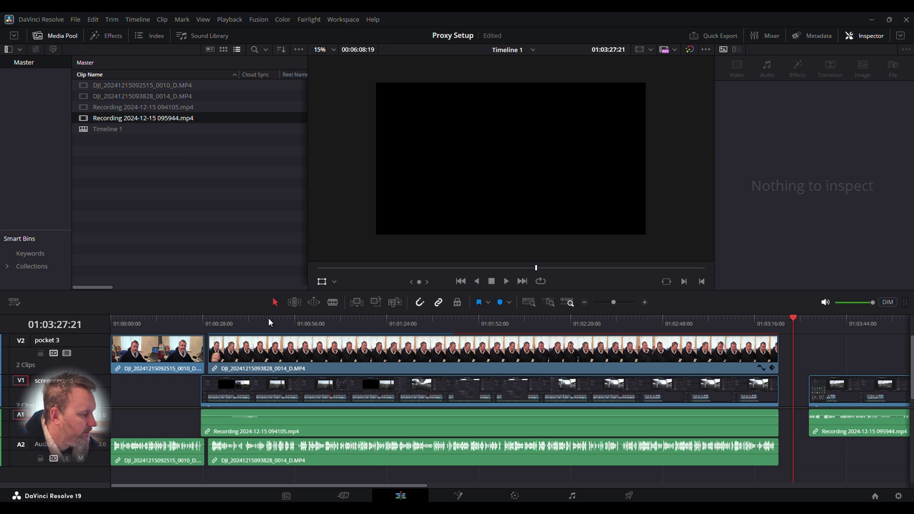
- Switch to Blackmagic Proxy Generator Lite to check the proxy folder's processing progress, and bring up the Proxy folder in File Explorer
{"action": "key", "text": "alt+Tab"}
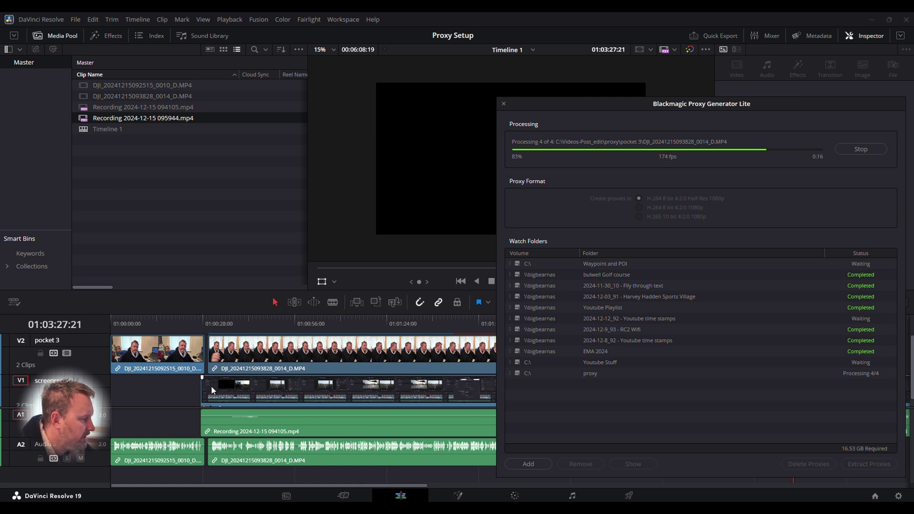
{"action": "left_click", "coordinate": [285, 490]}
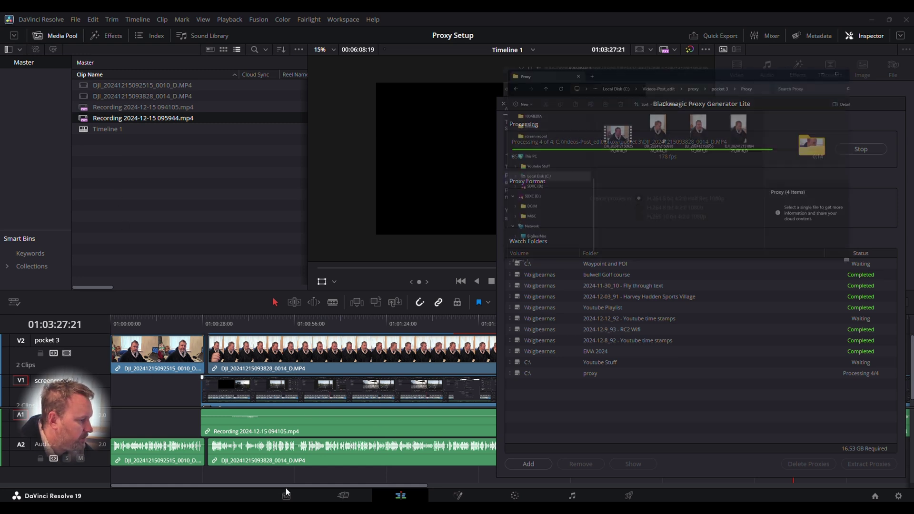
{"action": "mouse_move", "coordinate": [356, 486]}
{"action": "left_mouse_down"}
{"action": "mouse_move", "coordinate": [401, 484]}
{"action": "mouse_move", "coordinate": [338, 490]}
{"action": "left_mouse_up"}
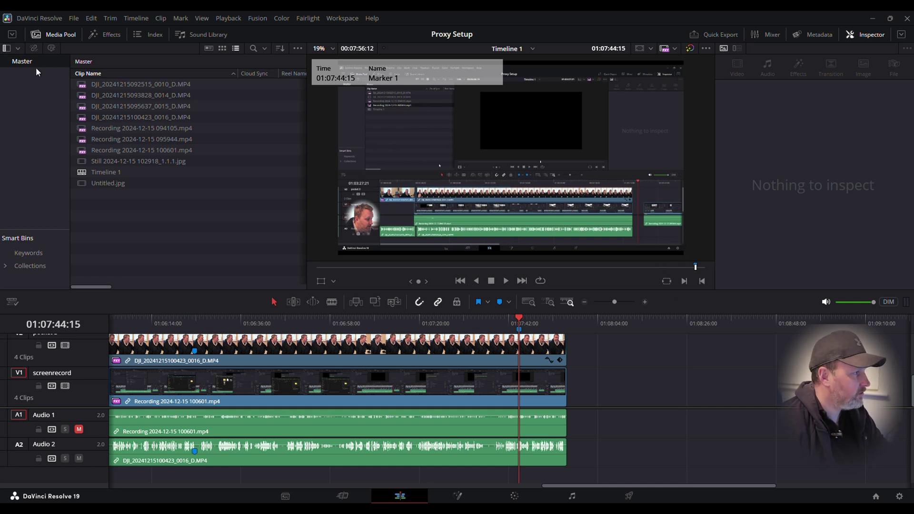
- In the Media Storage preferences, set the proxy generation location to Proxy subfolders in media file locations and save
{"action": "left_click", "coordinate": [42, 20]}
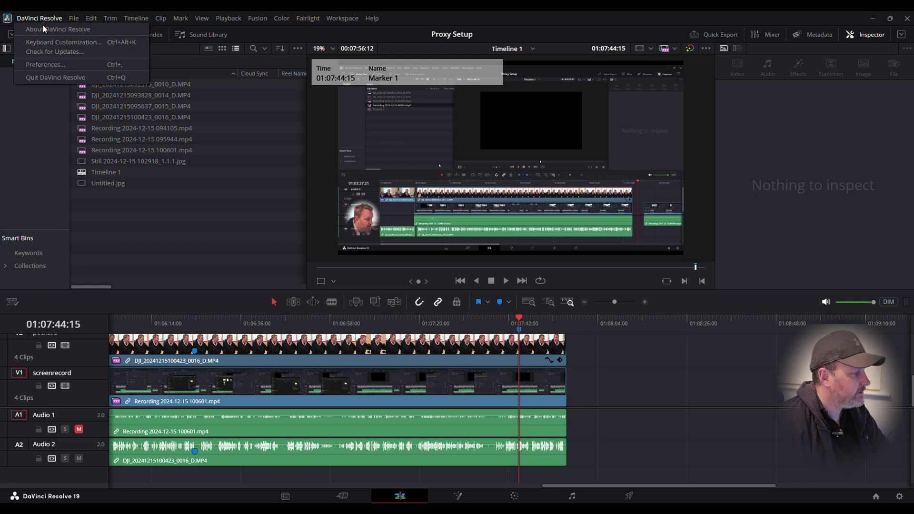
{"action": "left_click", "coordinate": [58, 65]}
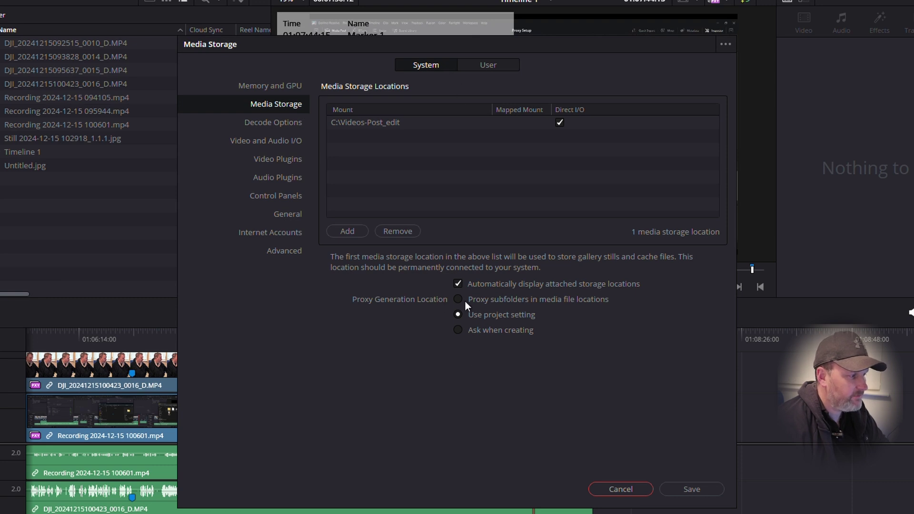
{"action": "left_click", "coordinate": [555, 301]}
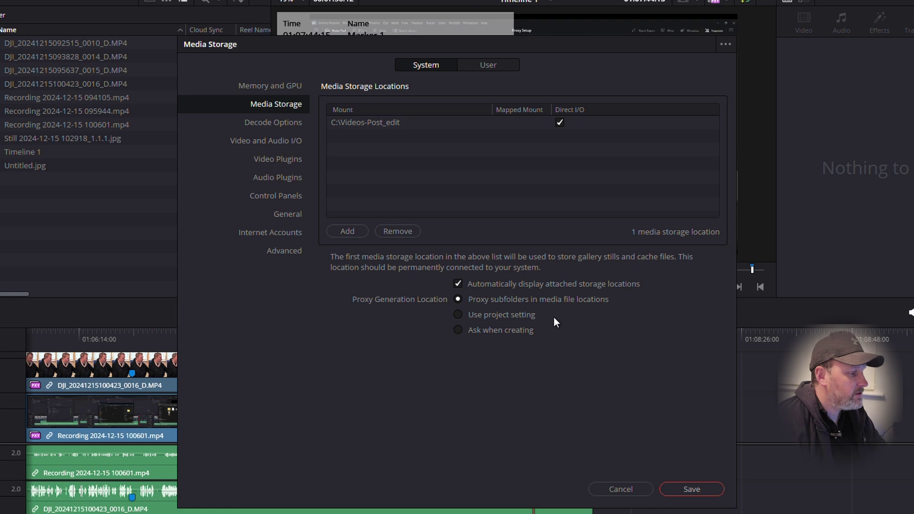
{"action": "left_click", "coordinate": [691, 489]}
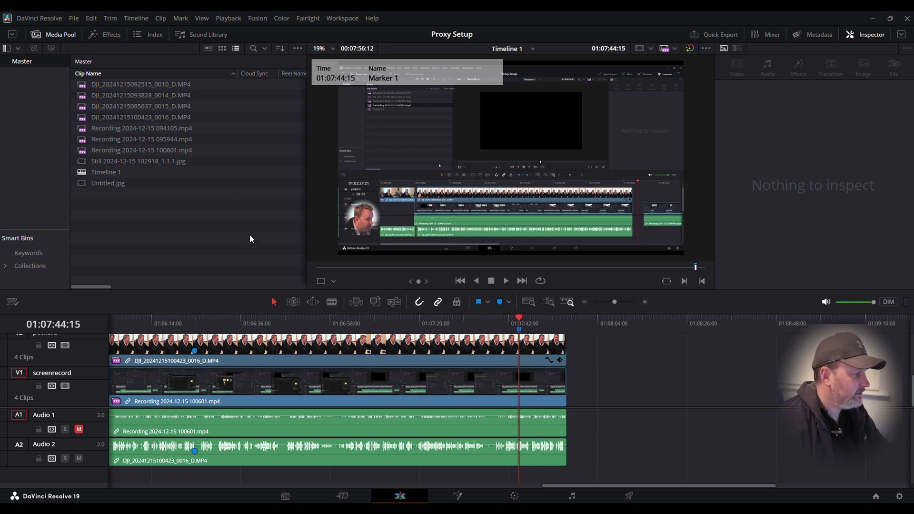
- Move the playhead back to 01:07:03:02 and look over the timeline's upper and lower video tracks
{"action": "left_click_drag", "start_coordinate": [210, 322], "coordinate": [350, 333]}
{"action": "scroll", "coordinate": [361, 355], "scroll_direction": "up", "scroll_amount": 3}
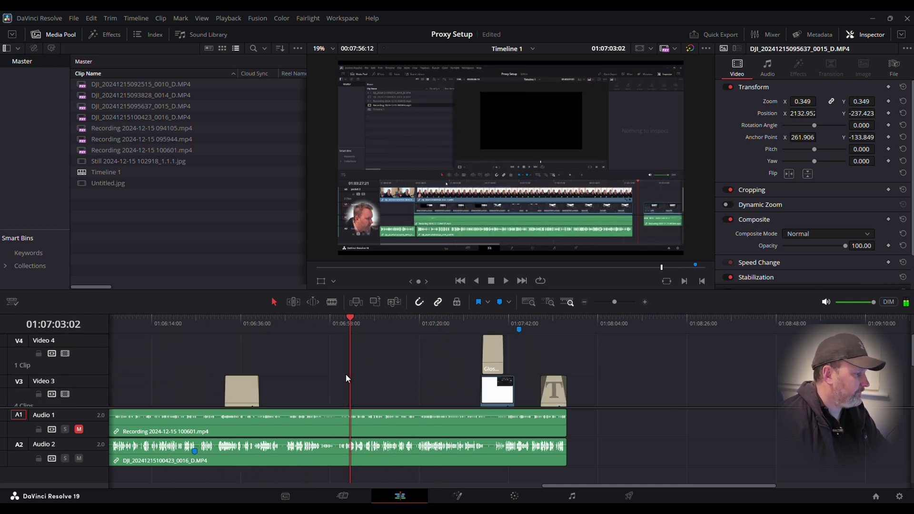
{"action": "scroll", "coordinate": [307, 352], "scroll_direction": "down", "scroll_amount": 3}
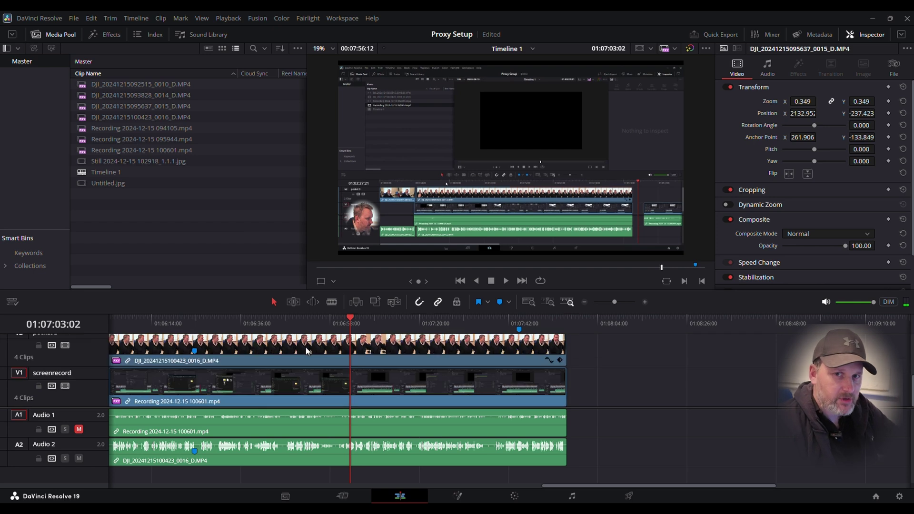
{"action": "scroll", "coordinate": [342, 355], "scroll_direction": "up", "scroll_amount": 3}
{"action": "scroll", "coordinate": [345, 361], "scroll_direction": "down", "scroll_amount": 3}
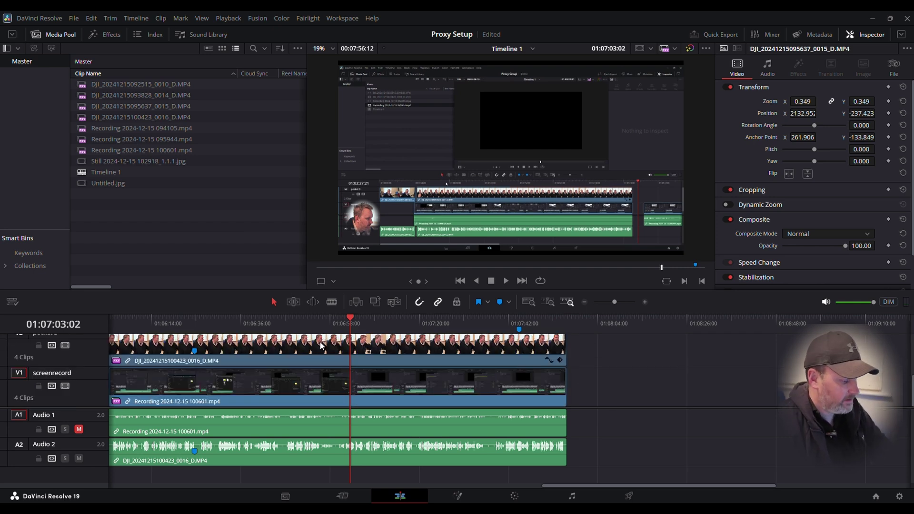
- Select the four DJI and three Recording MP4 clips in the Master bin, start generating their proxy media, and cancel the generation
{"action": "left_click", "coordinate": [160, 151]}
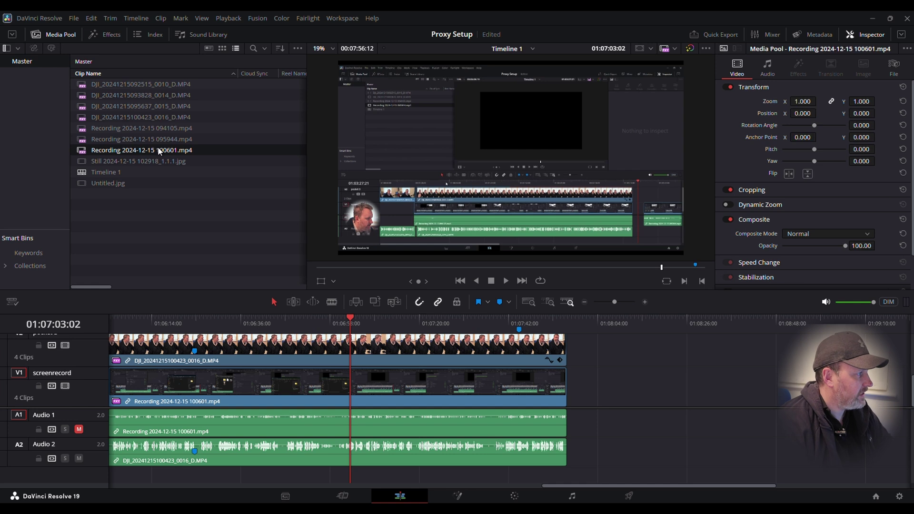
{"action": "key", "text": "shift+Up"}
{"action": "key", "text": "shift+Up"}
{"action": "key", "text": "shift+Up"}
{"action": "key", "text": "shift+Up"}
{"action": "key", "text": "shift+Up"}
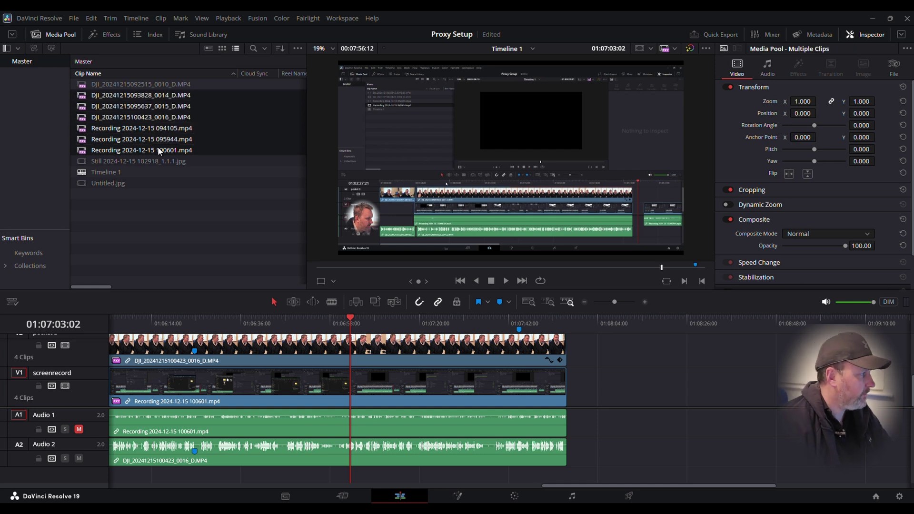
{"action": "key", "text": "shift+Up"}
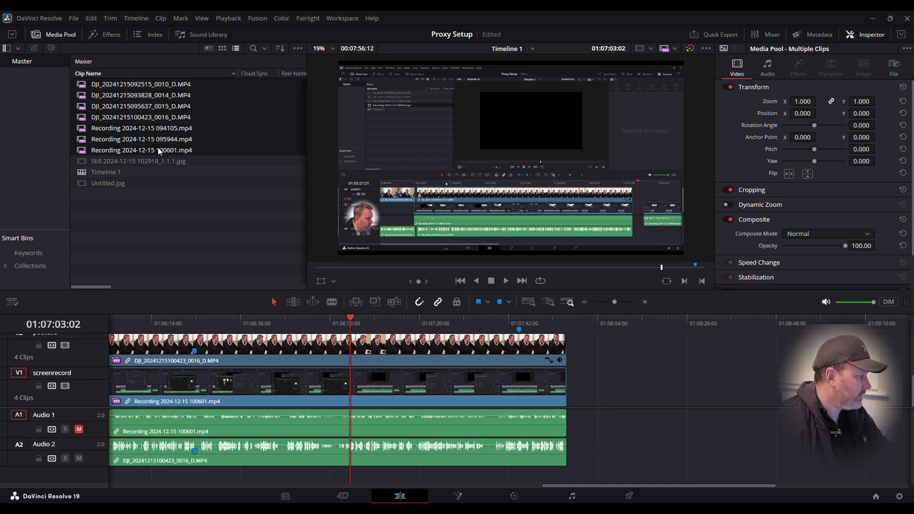
{"action": "right_click", "coordinate": [160, 151]}
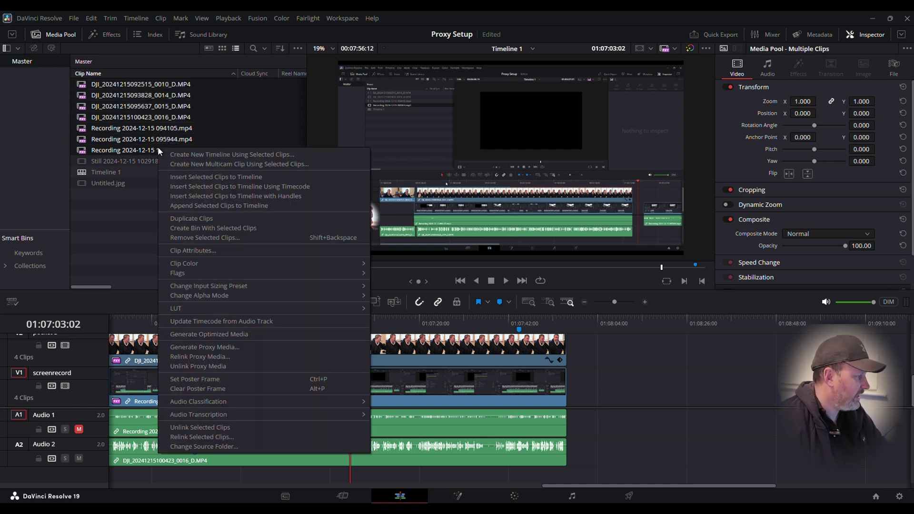
{"action": "left_click", "coordinate": [216, 347]}
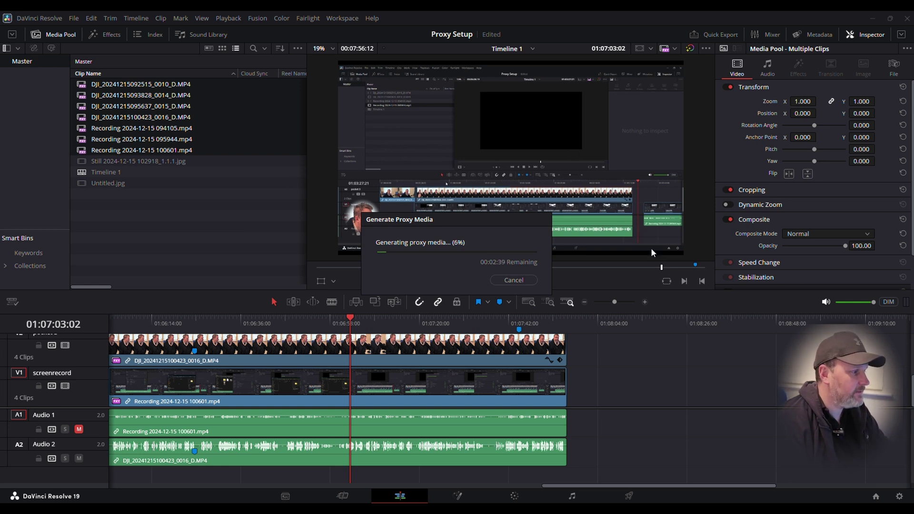
{"action": "left_click", "coordinate": [518, 281]}
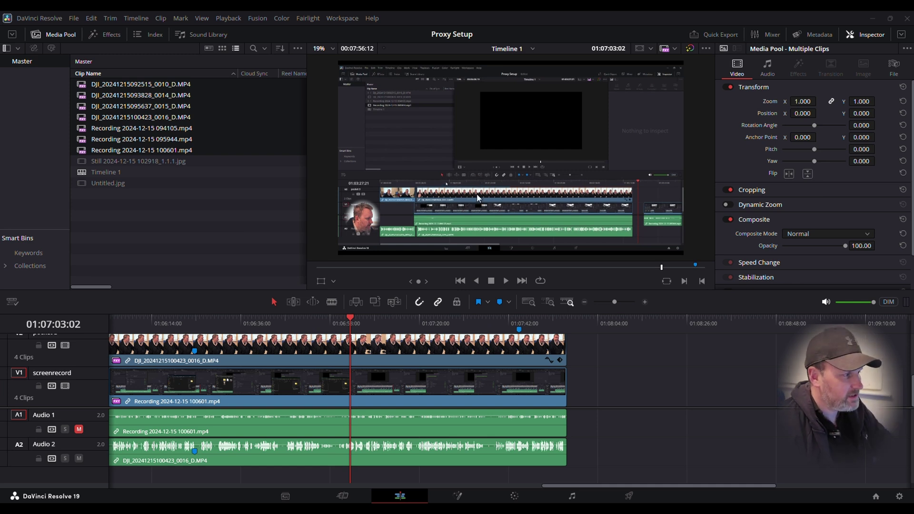
- Switch the timeline viewer's proxy mode to Prefer Camera Originals and back to Prefer Proxies
{"action": "scroll", "coordinate": [478, 196], "scroll_direction": "up", "scroll_amount": 5}
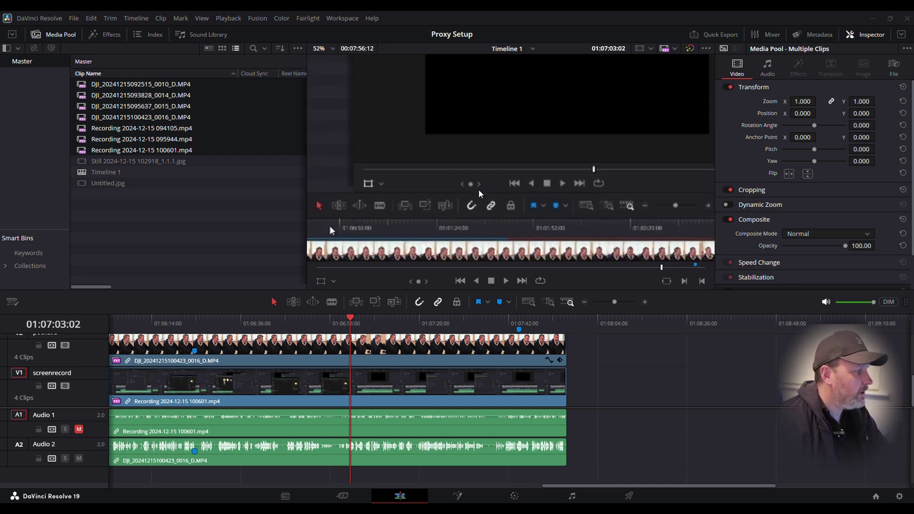
{"action": "scroll", "coordinate": [478, 190], "scroll_direction": "down", "scroll_amount": 5}
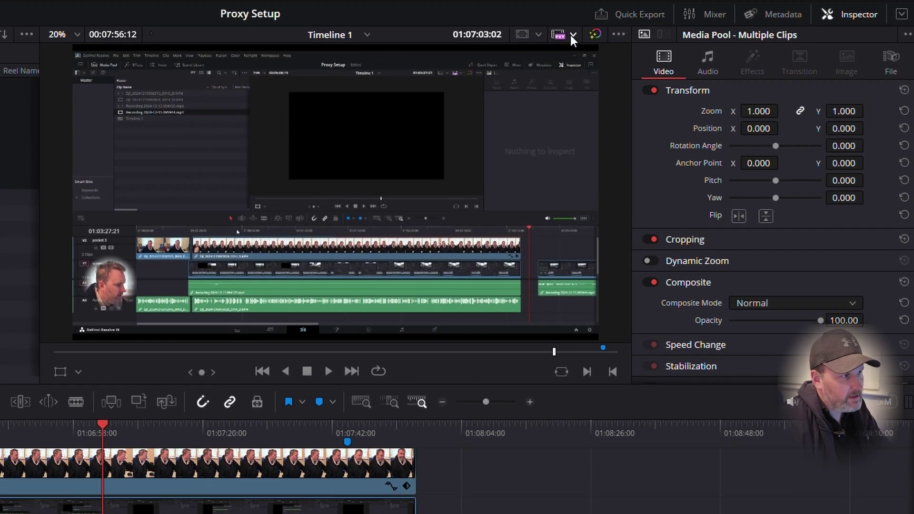
{"action": "left_click", "coordinate": [570, 35]}
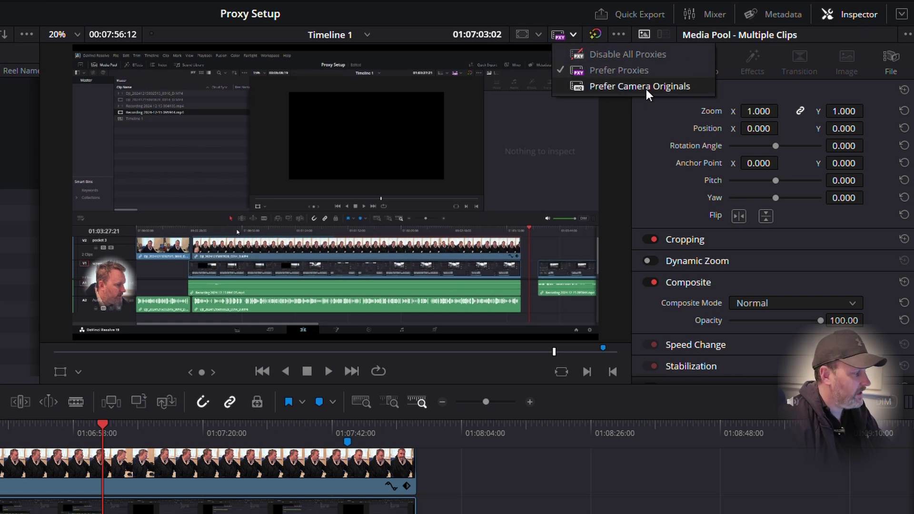
{"action": "left_click", "coordinate": [661, 87]}
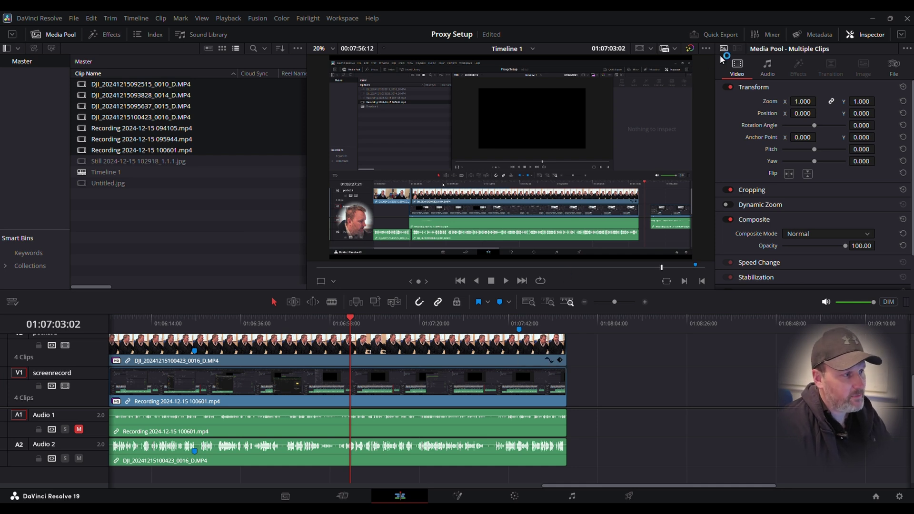
{"action": "left_click", "coordinate": [676, 49]}
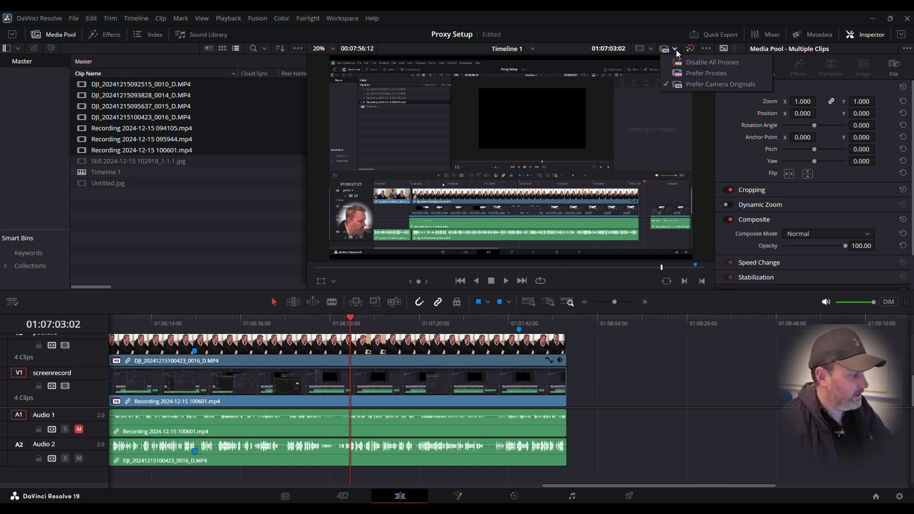
{"action": "left_click", "coordinate": [700, 73]}
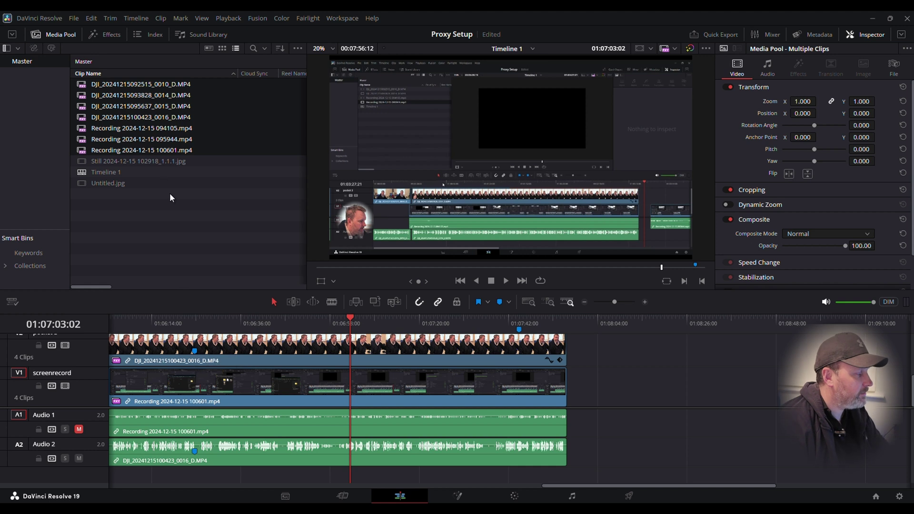
- Set Proxy Handling in the playback options to Prefer Camera Originals and restore it to Prefer Proxies
{"action": "left_click", "coordinate": [233, 19]}
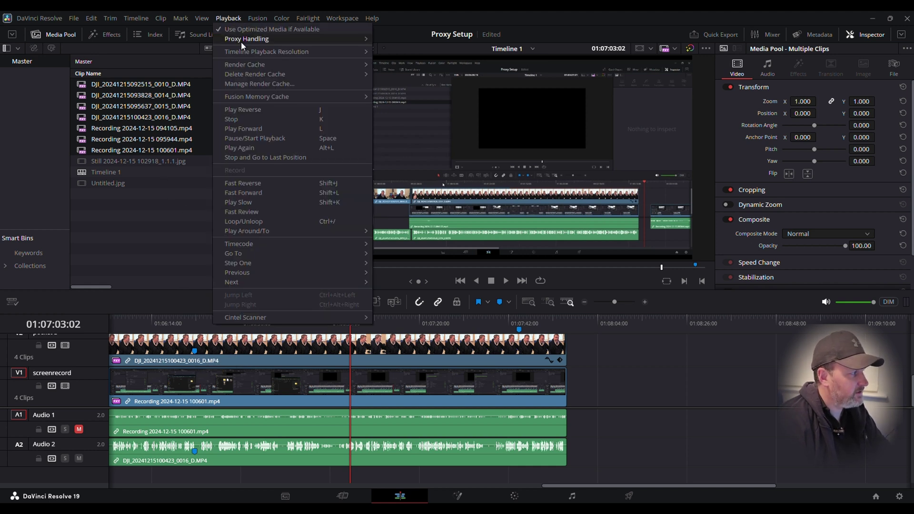
{"action": "mouse_move", "coordinate": [241, 41]}
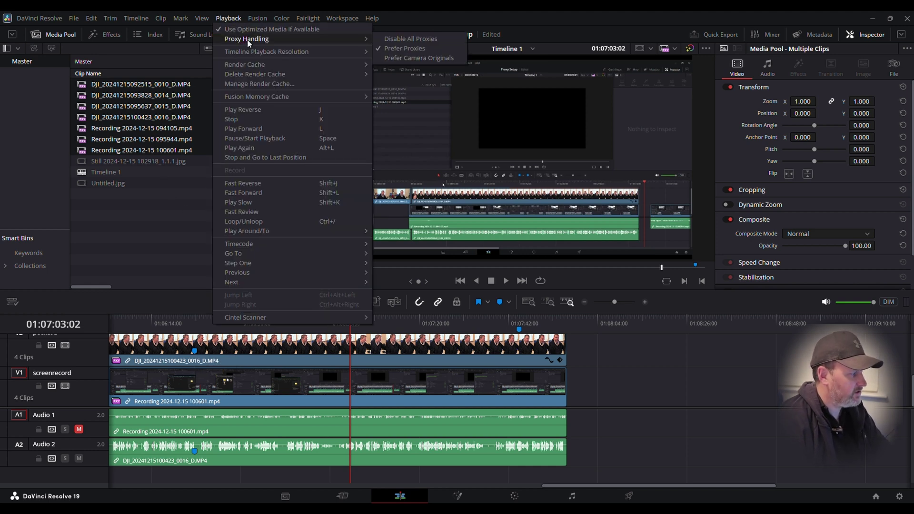
{"action": "left_click", "coordinate": [399, 57]}
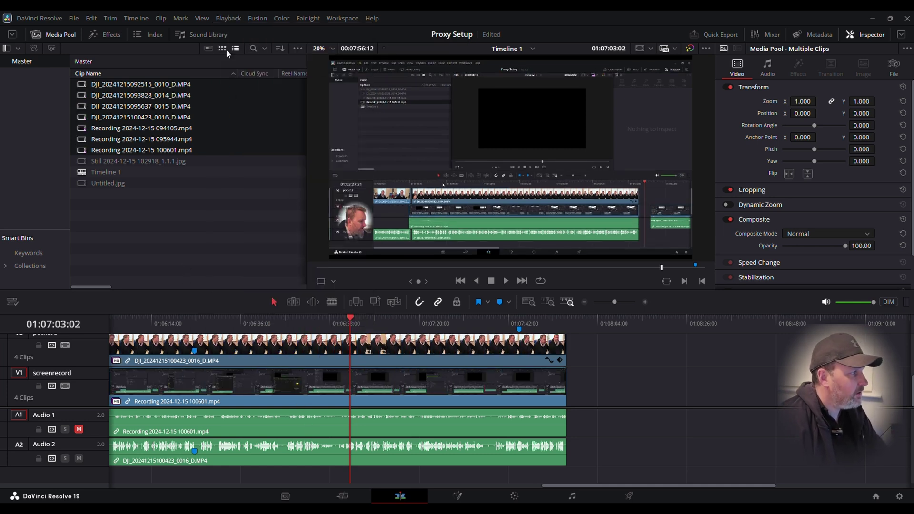
{"action": "left_click", "coordinate": [241, 18]}
{"action": "mouse_move", "coordinate": [251, 40]}
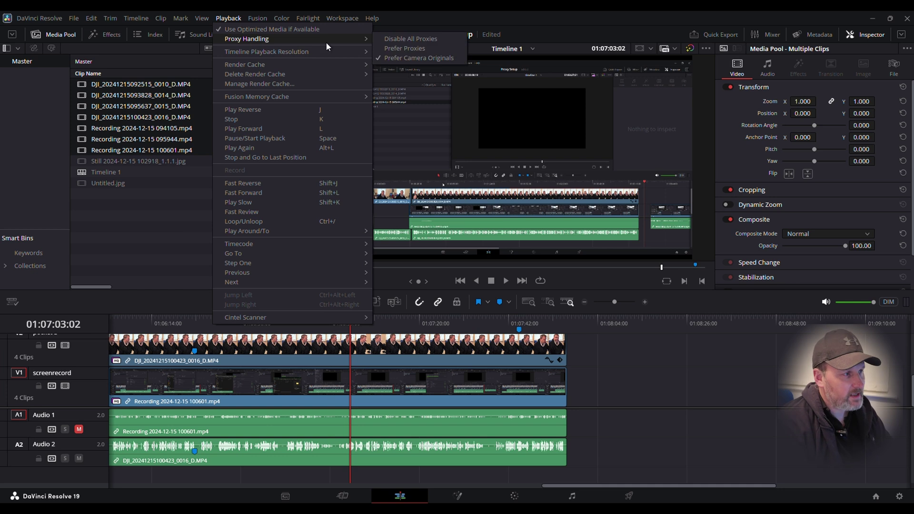
{"action": "left_click", "coordinate": [396, 50]}
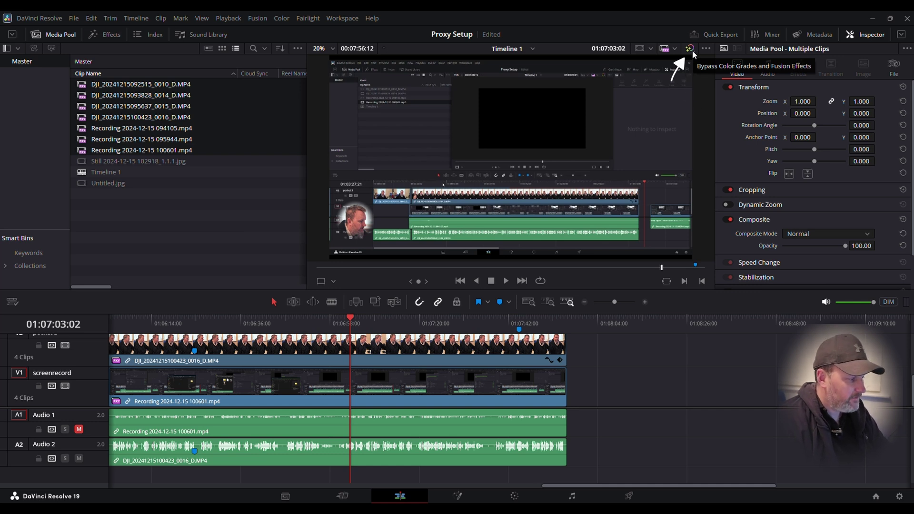
- Visit the Fusion and Color pages to examine the grading nodes and window at the playhead, and return to the Edit page
{"action": "left_click", "coordinate": [455, 485]}
{"action": "left_click", "coordinate": [457, 497]}
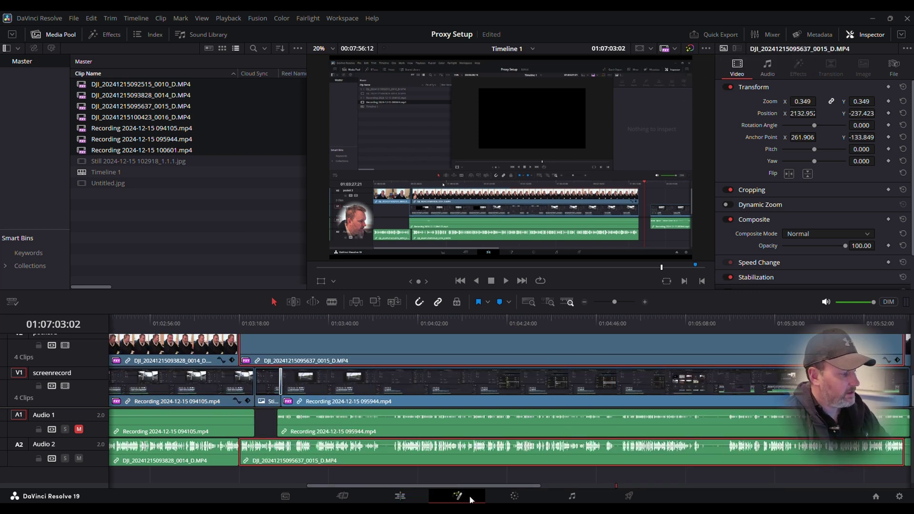
{"action": "left_click", "coordinate": [507, 498]}
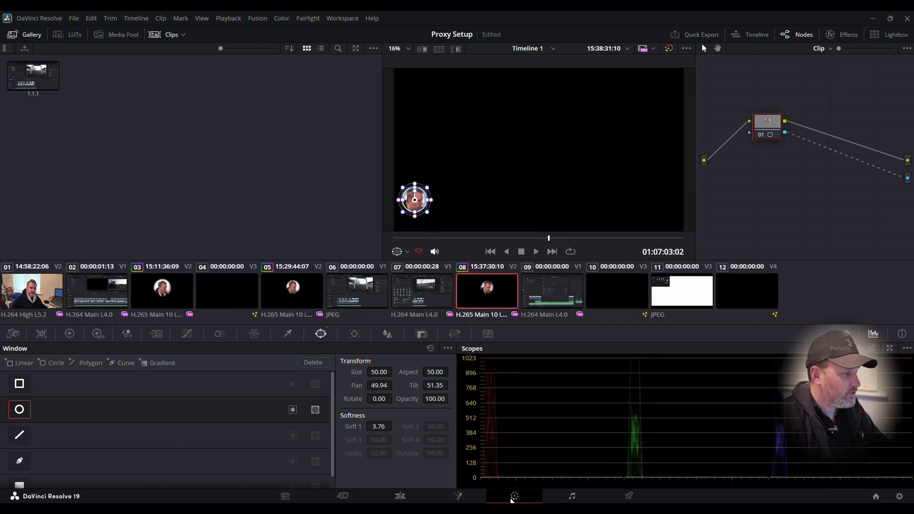
{"action": "left_click", "coordinate": [399, 496]}
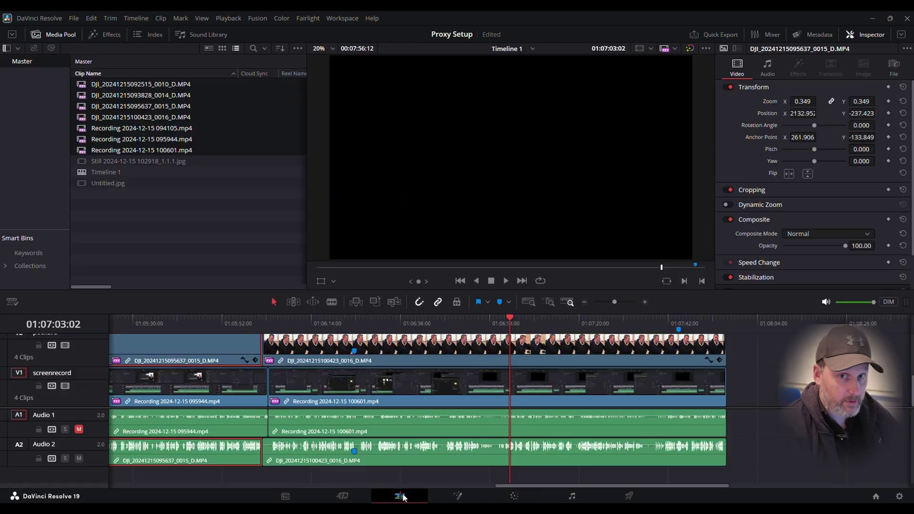